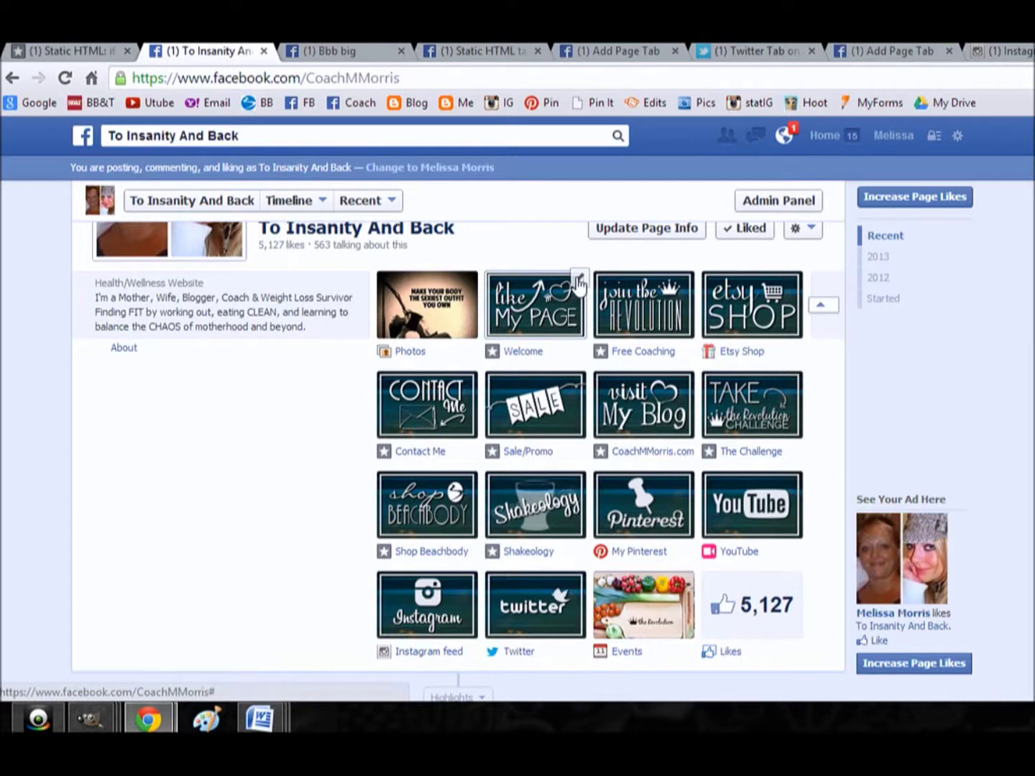
Review the Welcome tab's settings and tab-image page, then close them without changes.
click(579, 280)
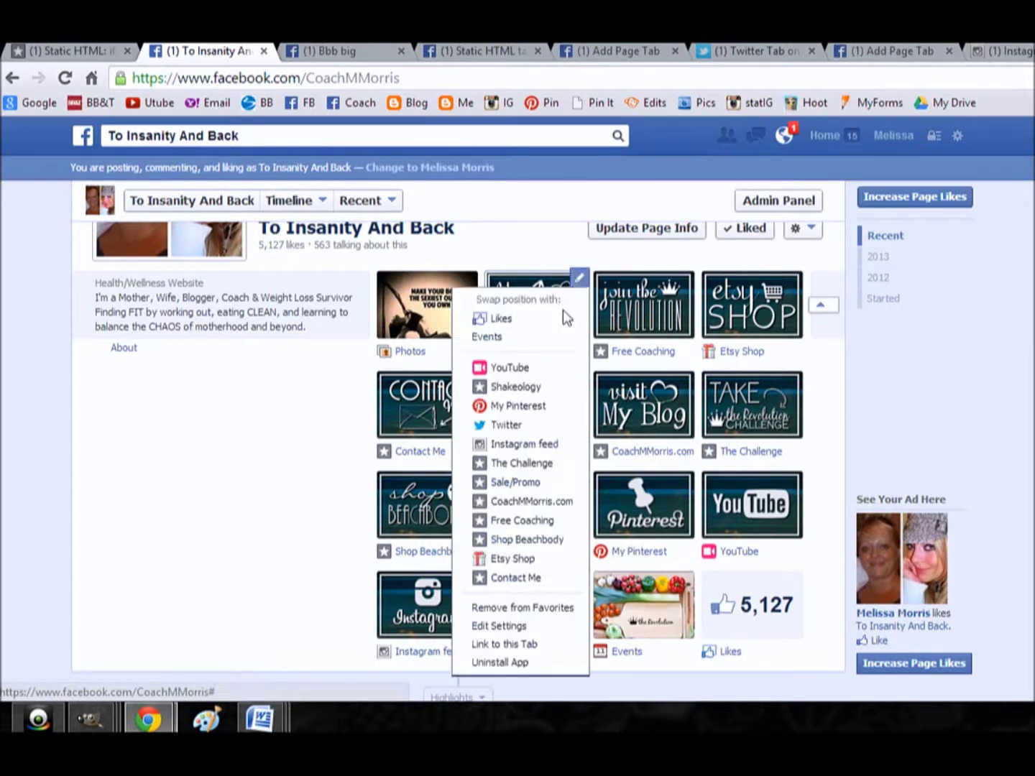
click(513, 626)
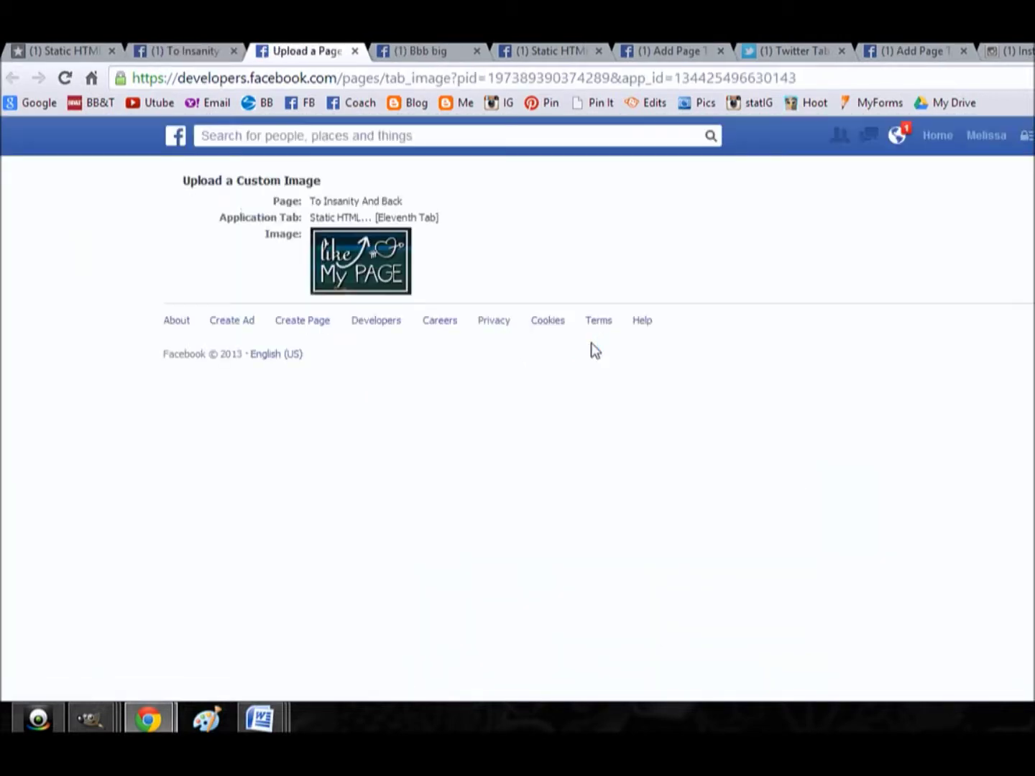
click(398, 244)
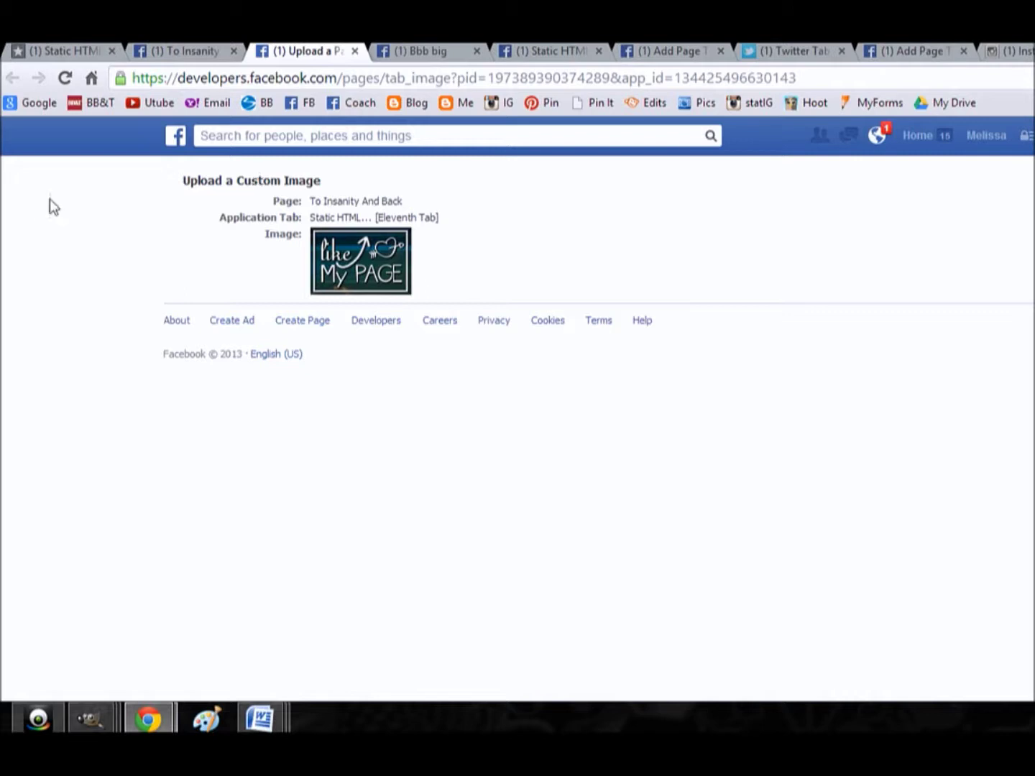
click(354, 52)
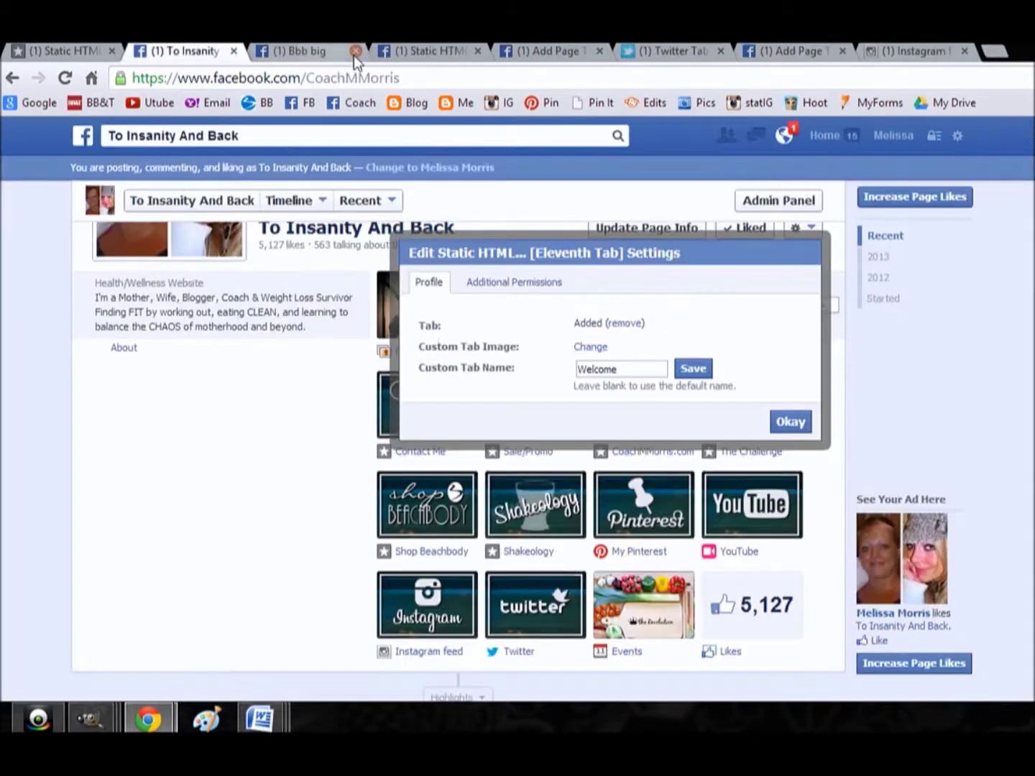
click(792, 423)
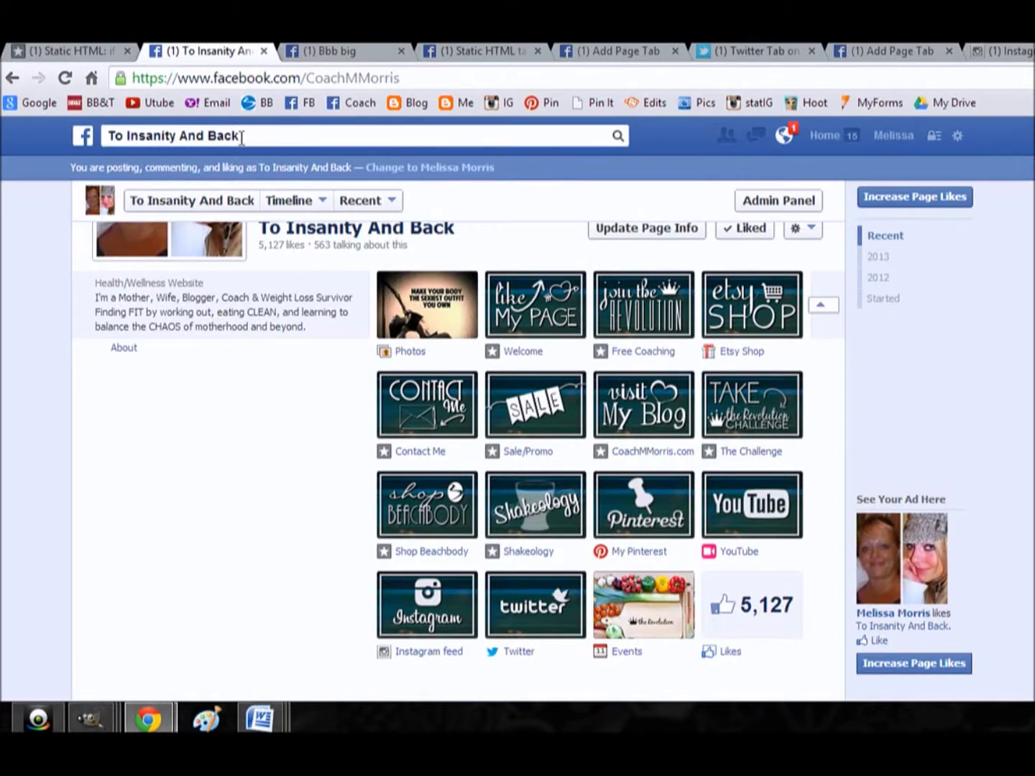
From the Static HTML search results, open the 'Static HTML... [Second Tab]' app.
click(242, 136)
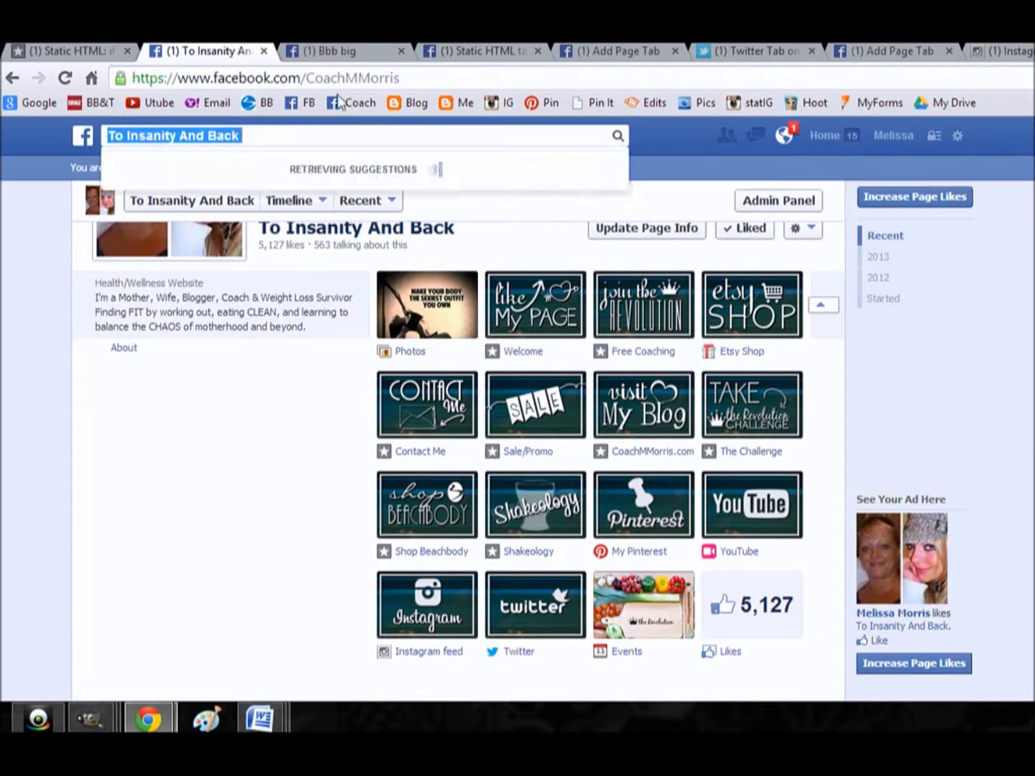
click(486, 50)
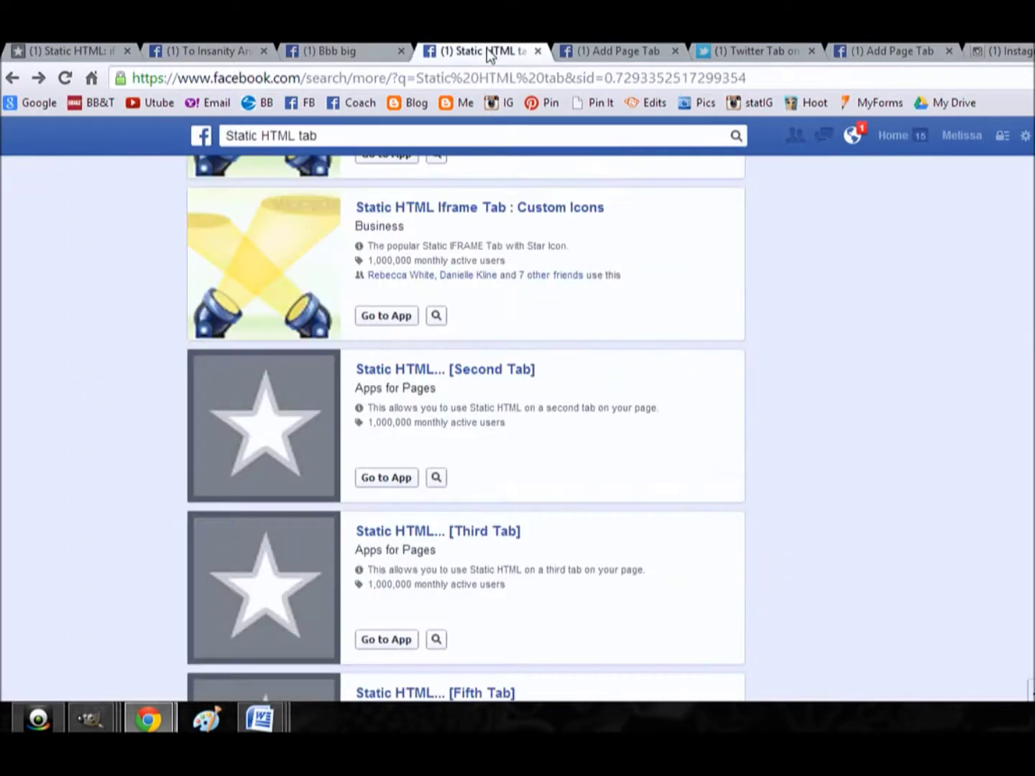
click(482, 376)
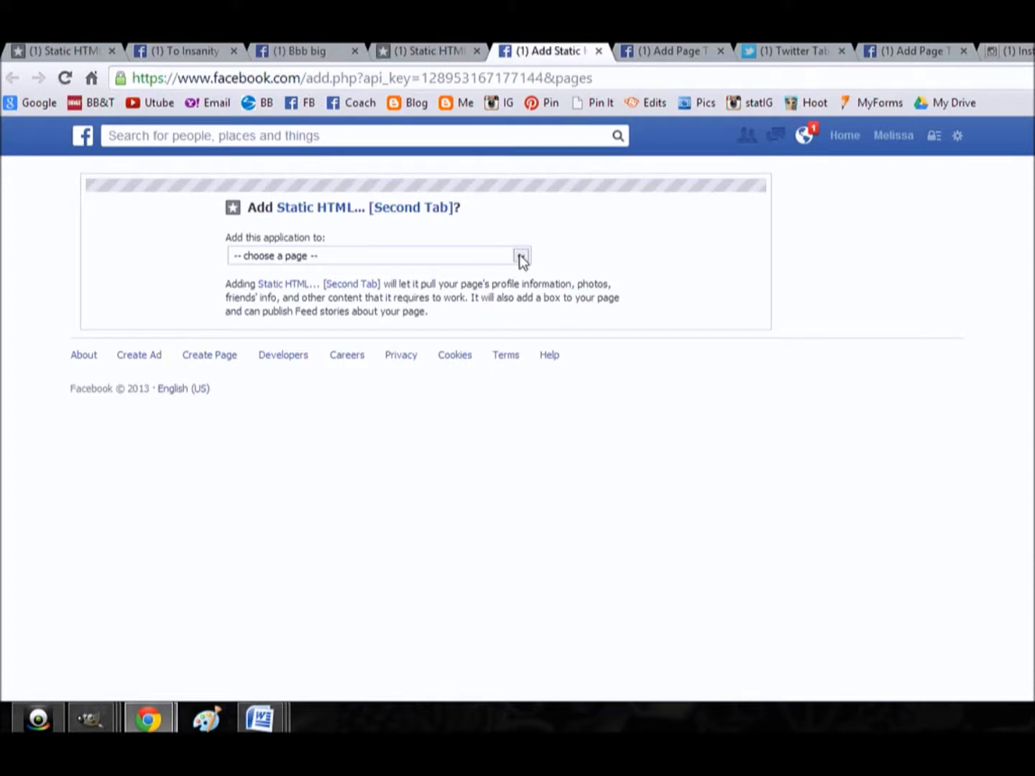
Choose Bbb big as the page and add the Static HTML... [Second Tab] app to it.
click(521, 257)
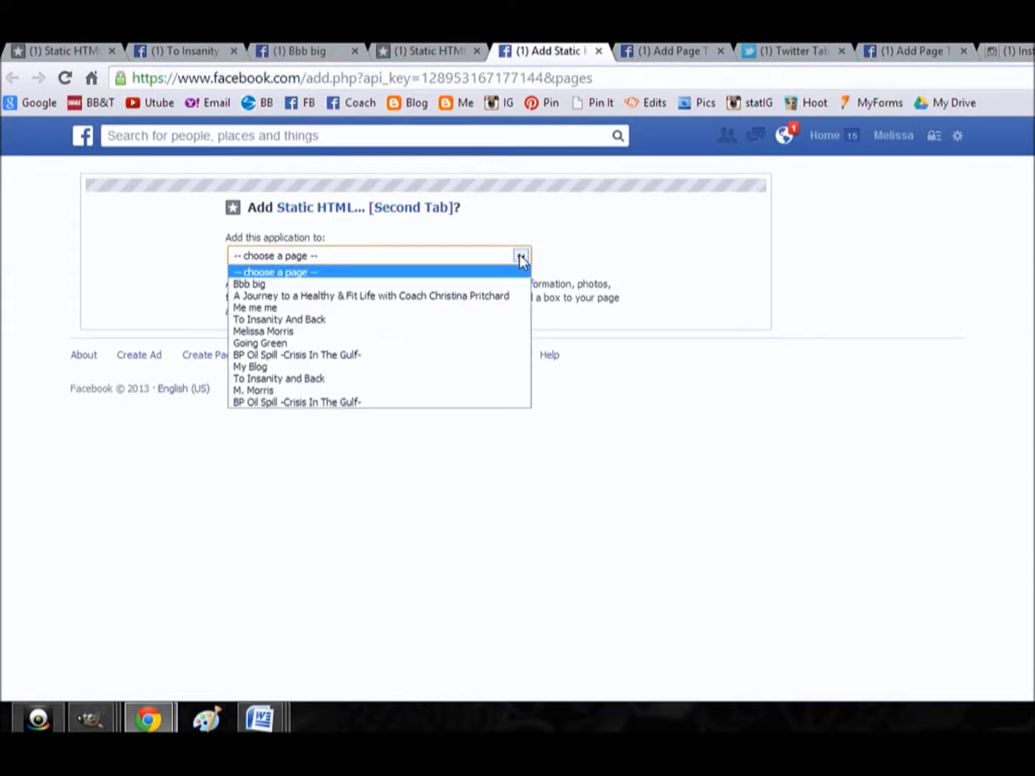
click(455, 285)
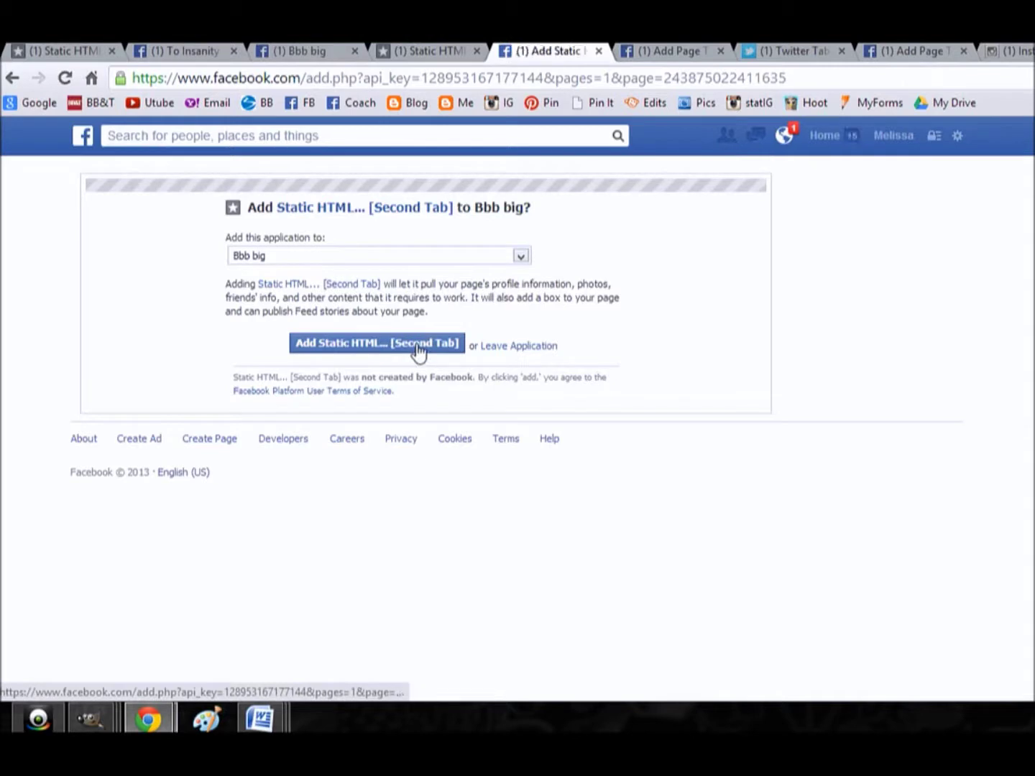
click(416, 348)
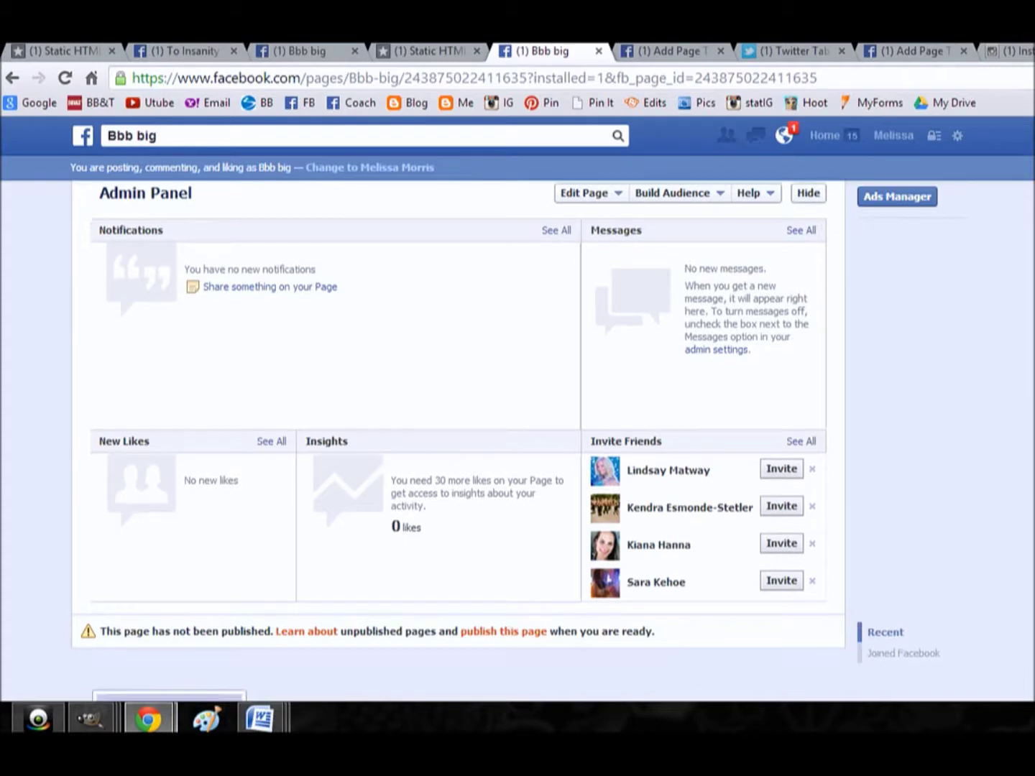
Rename Bbb big's Welcome [2] tab to 'My Blog' in its tab settings and save.
scroll(460, 431, down, 5)
scroll(460, 460, down, 1)
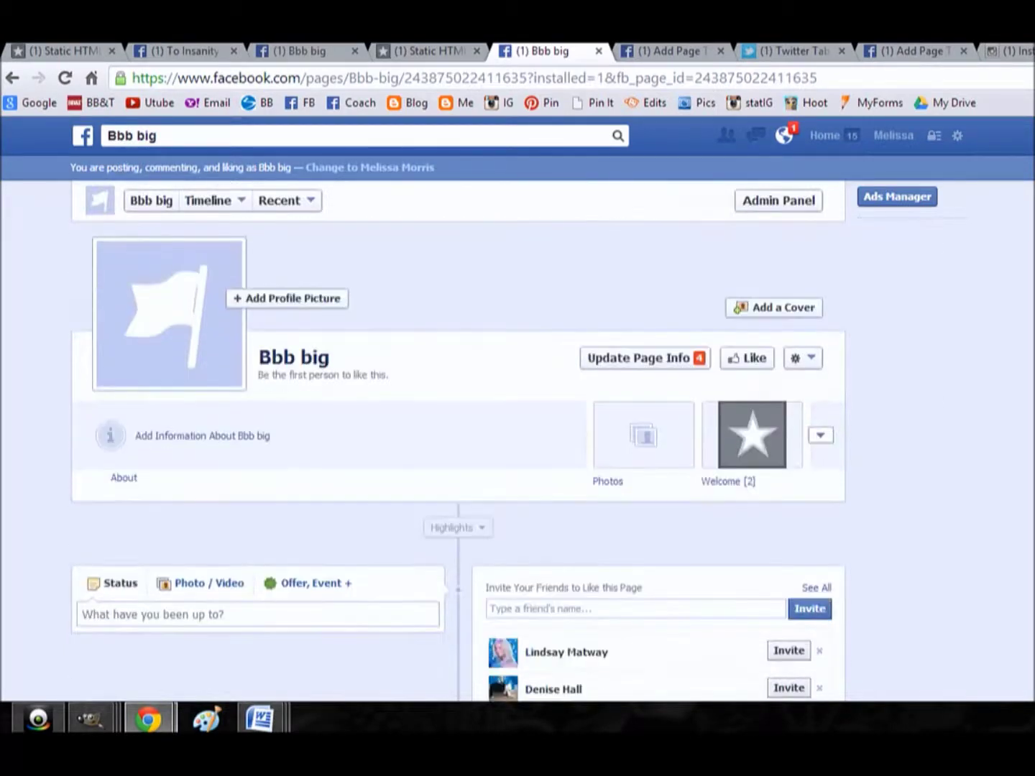
scroll(460, 460, down, 1)
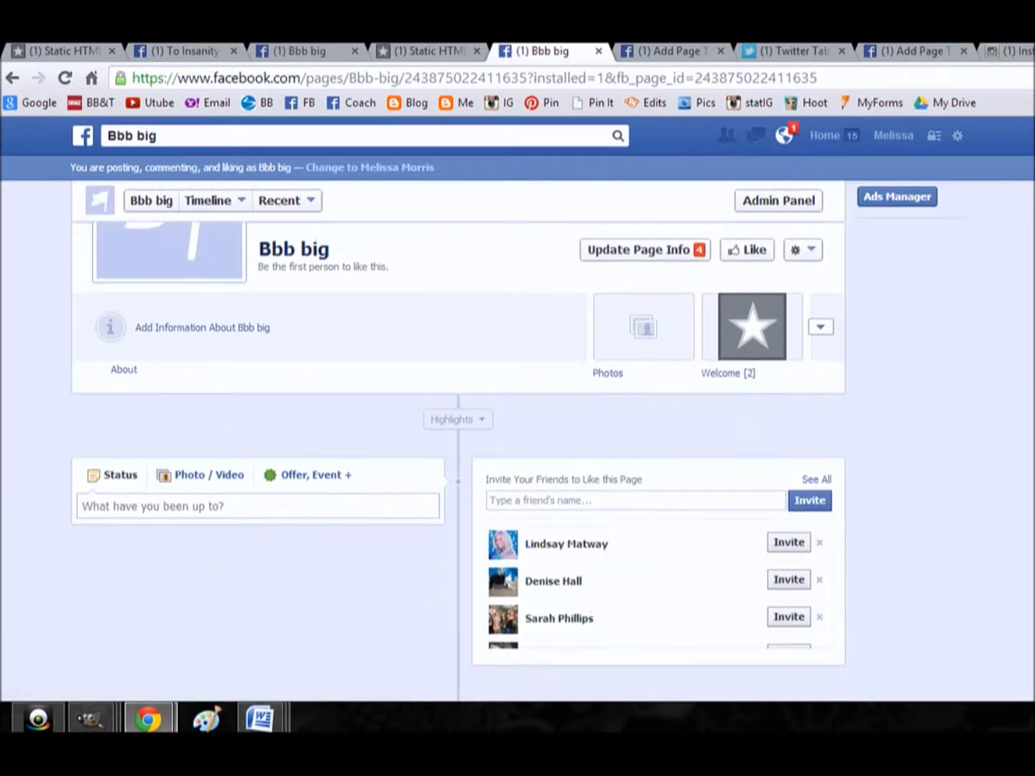
scroll(797, 271, down, 1)
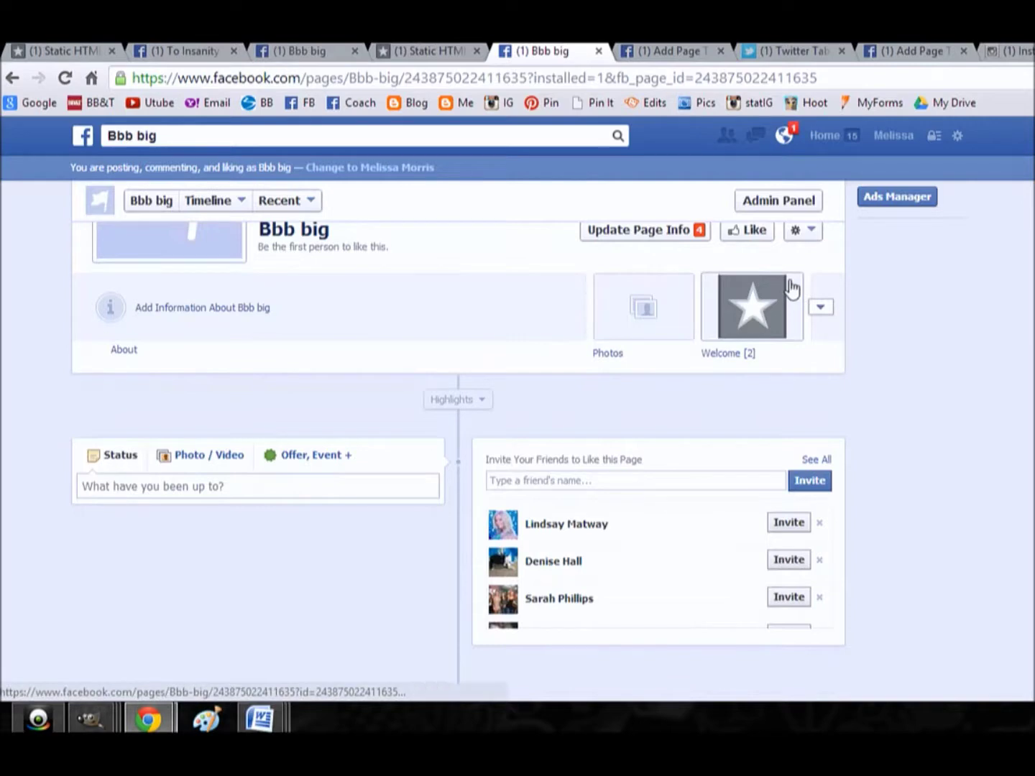
click(821, 309)
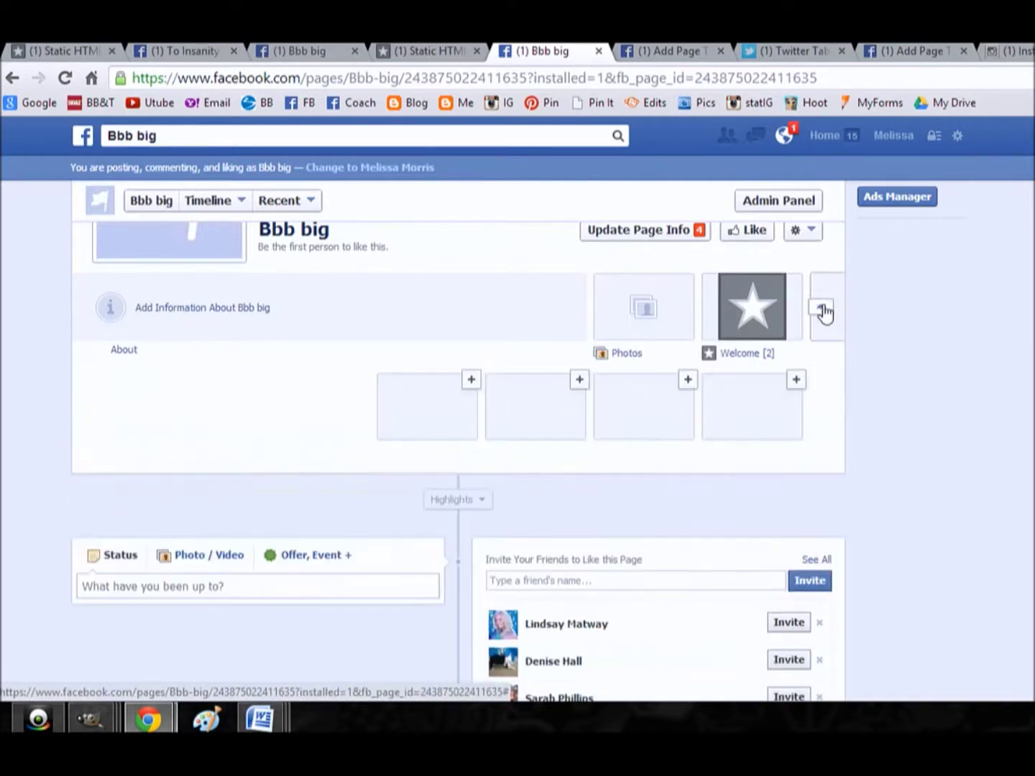
mouse_move(795, 287)
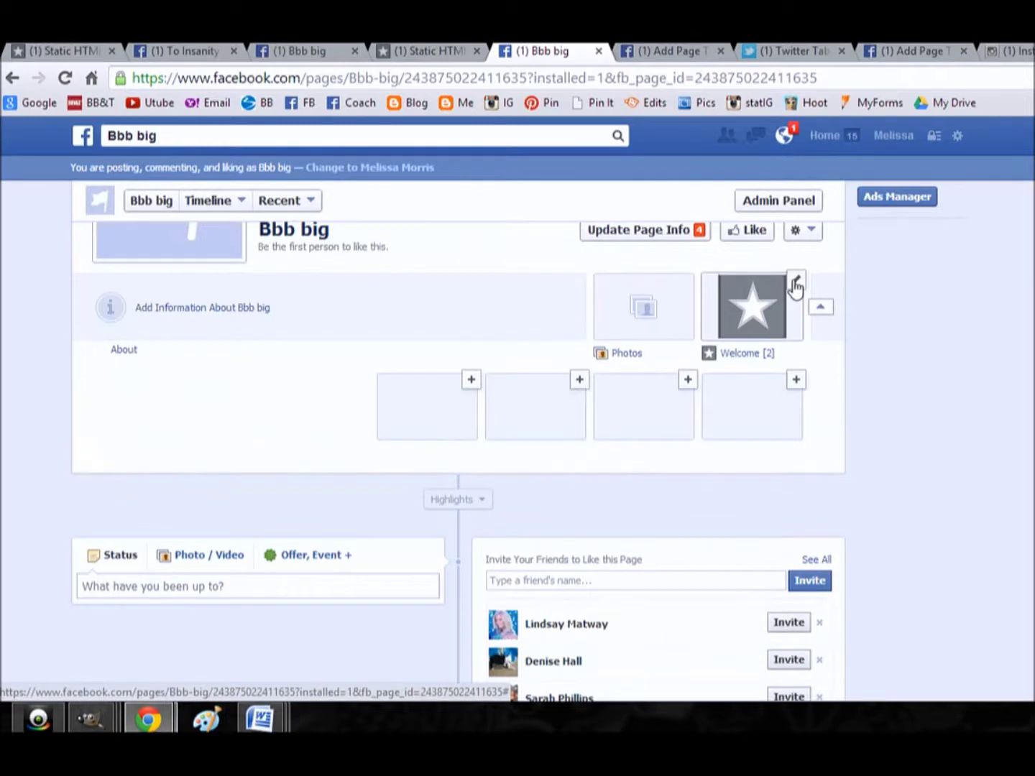
click(796, 283)
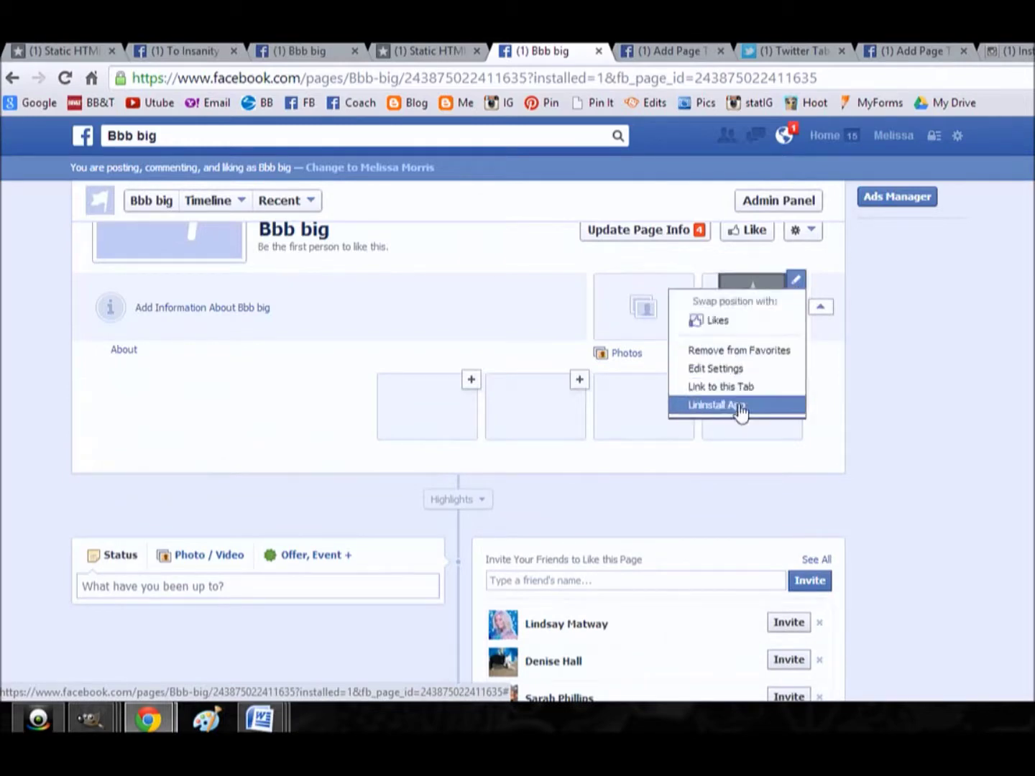
click(732, 369)
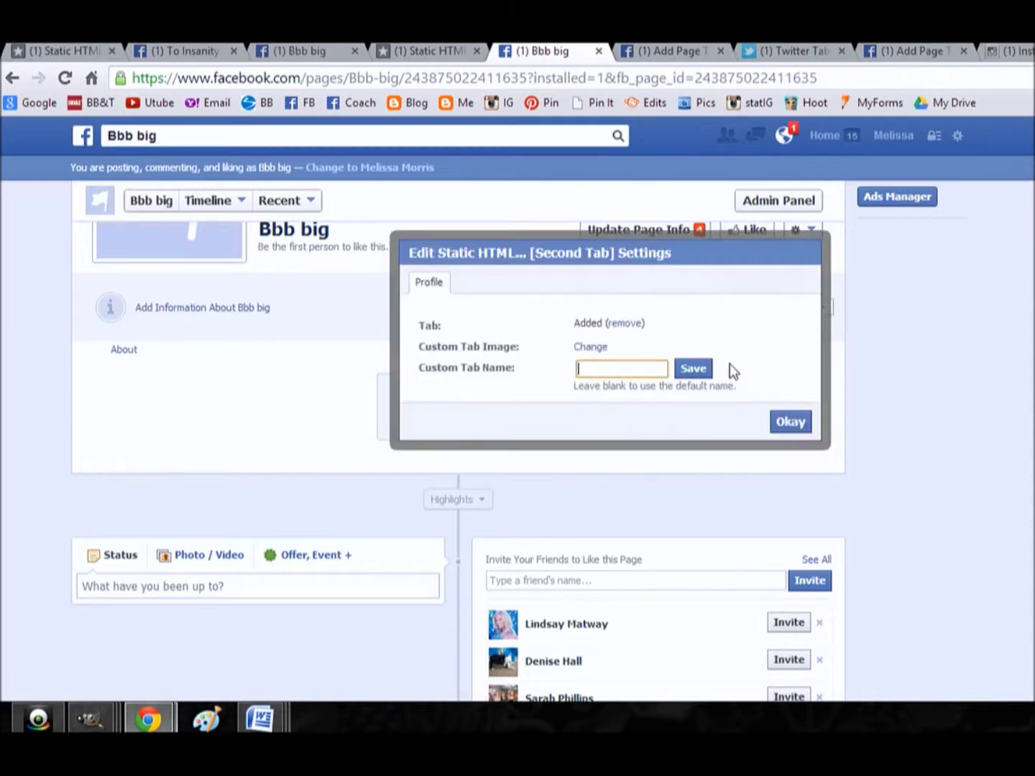
text(My Blog)
click(695, 370)
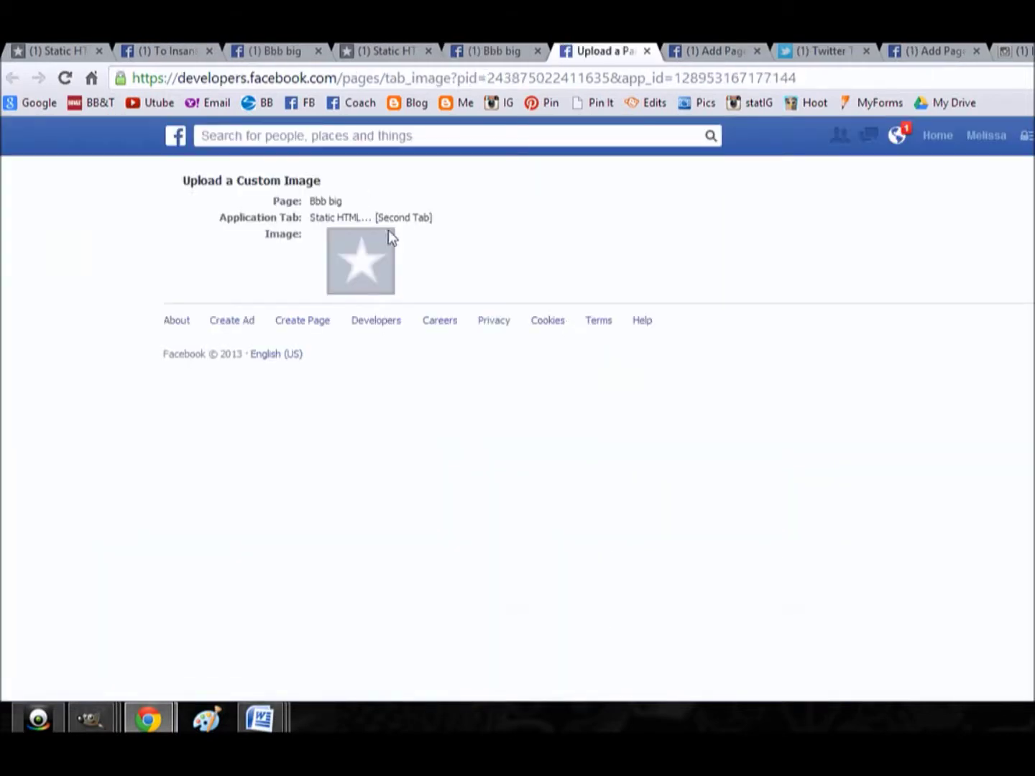
Upload '1 facebook tab image visit my blog' from Downloads as the tab's custom image.
click(397, 237)
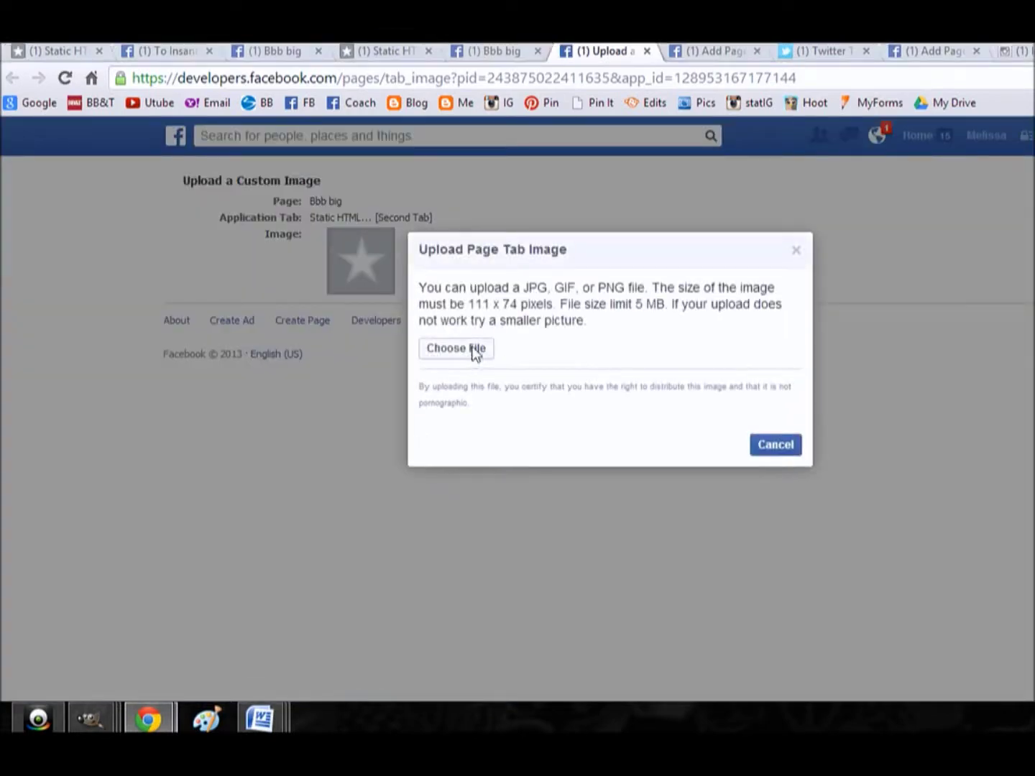
click(474, 353)
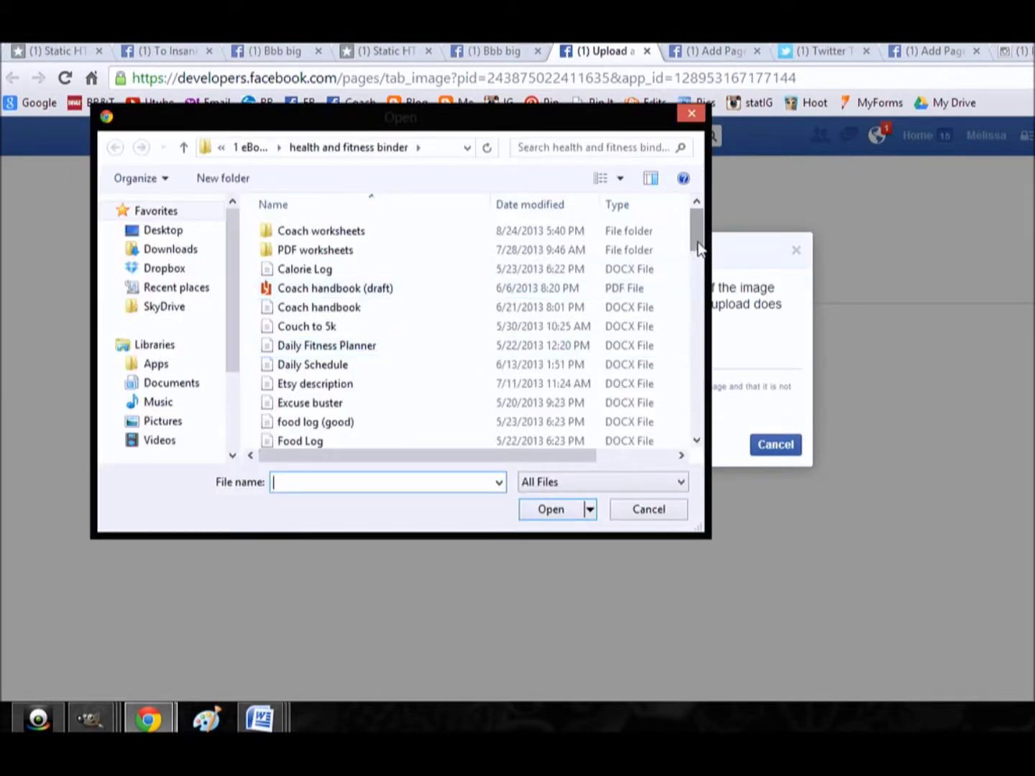
click(190, 250)
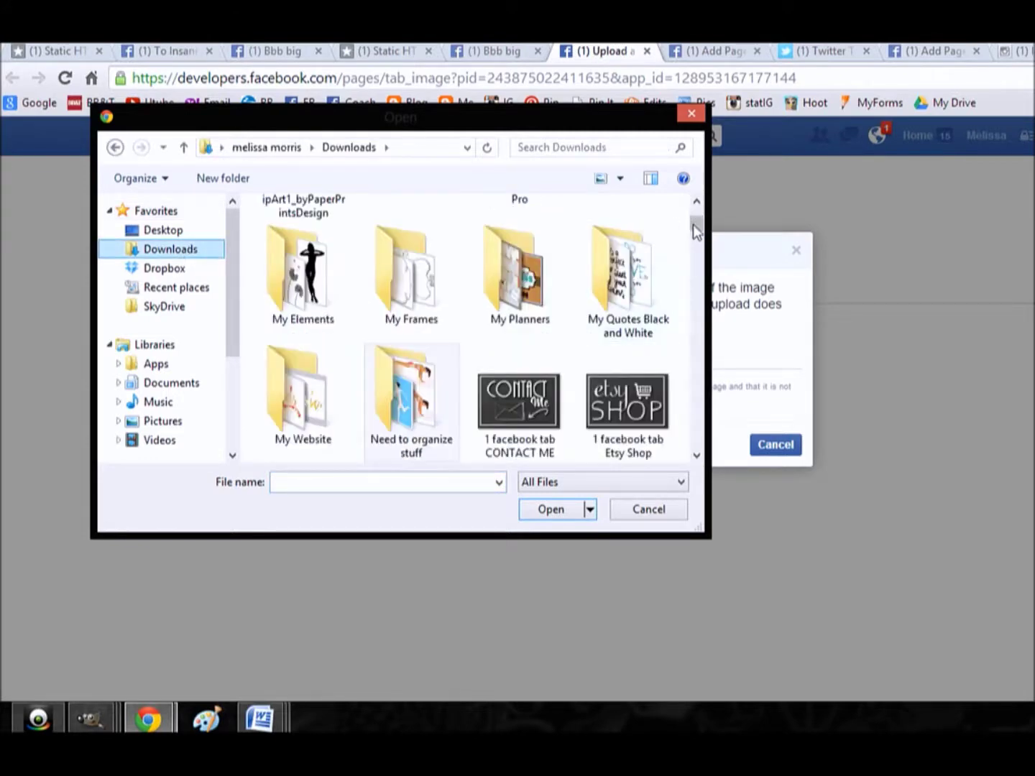
drag(695, 230, 696, 261)
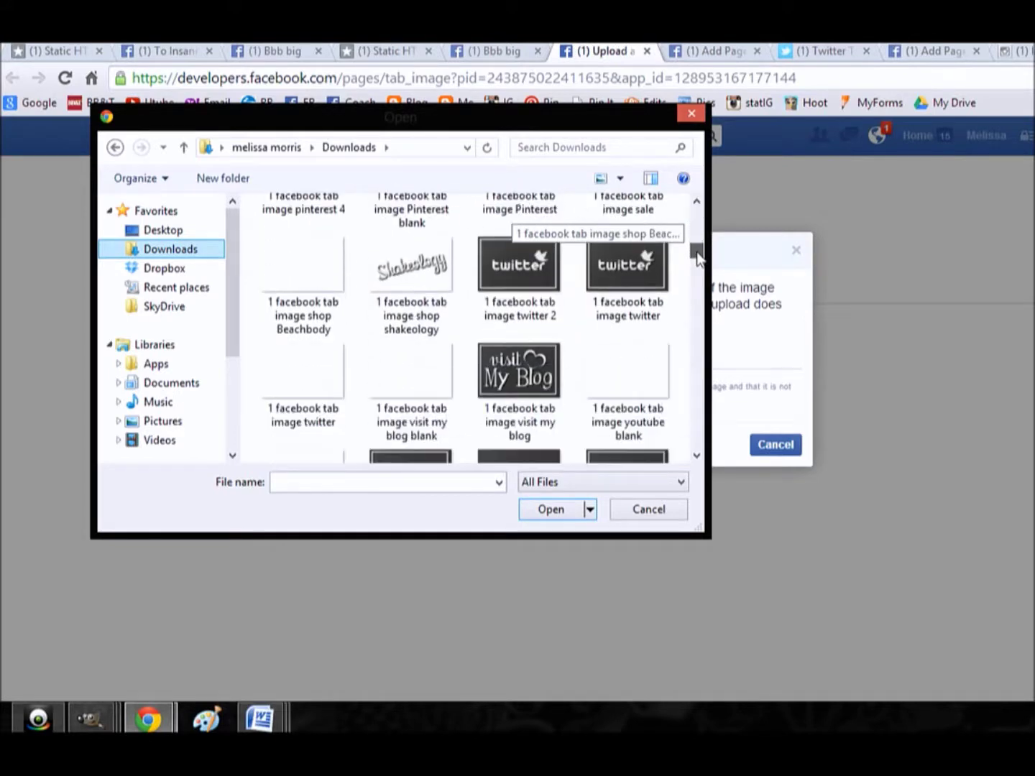
click(510, 374)
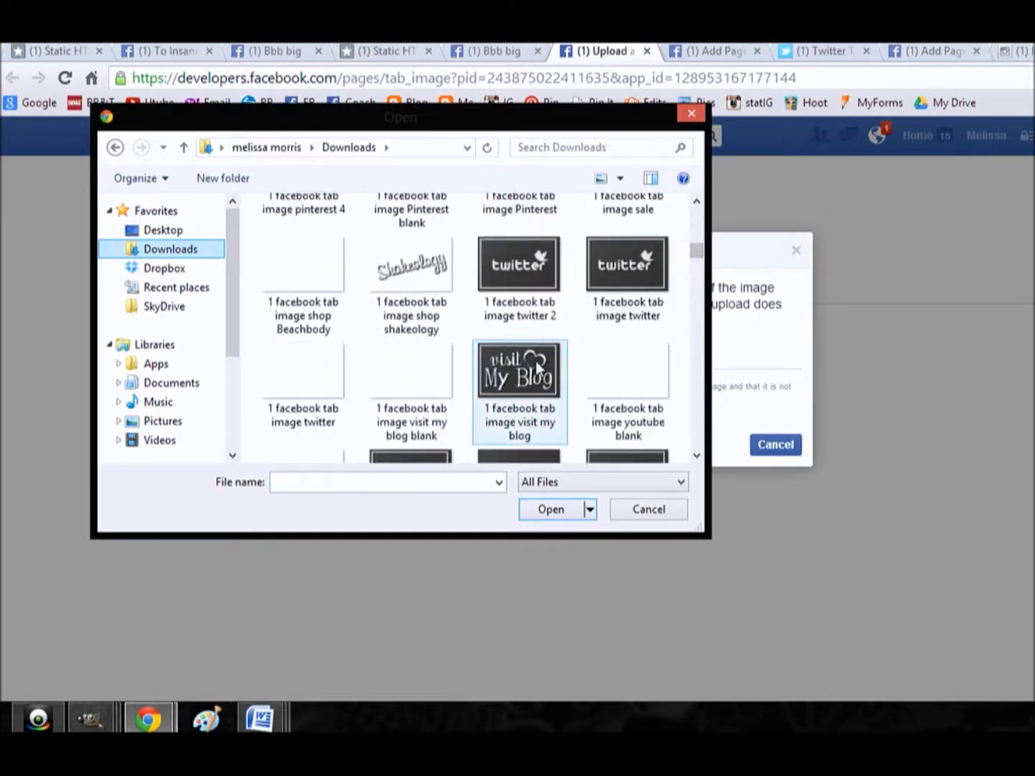
double_click(502, 380)
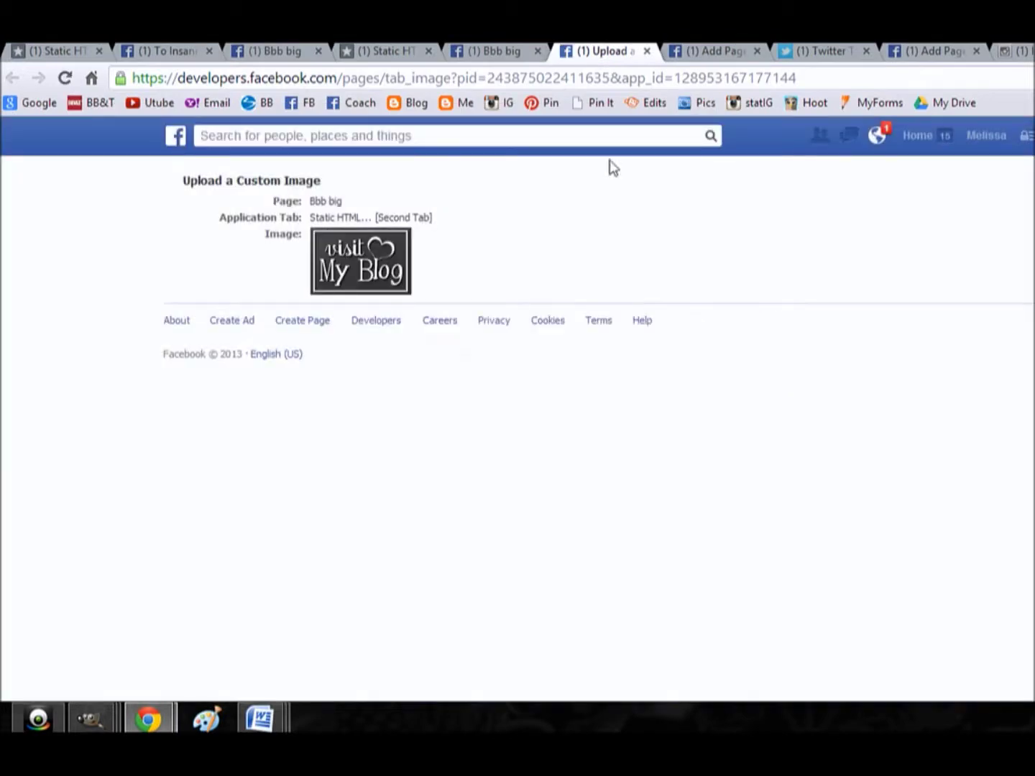
Close the My Blog tab settings and open the My Blog tab from the expanded app thumbnails.
click(646, 50)
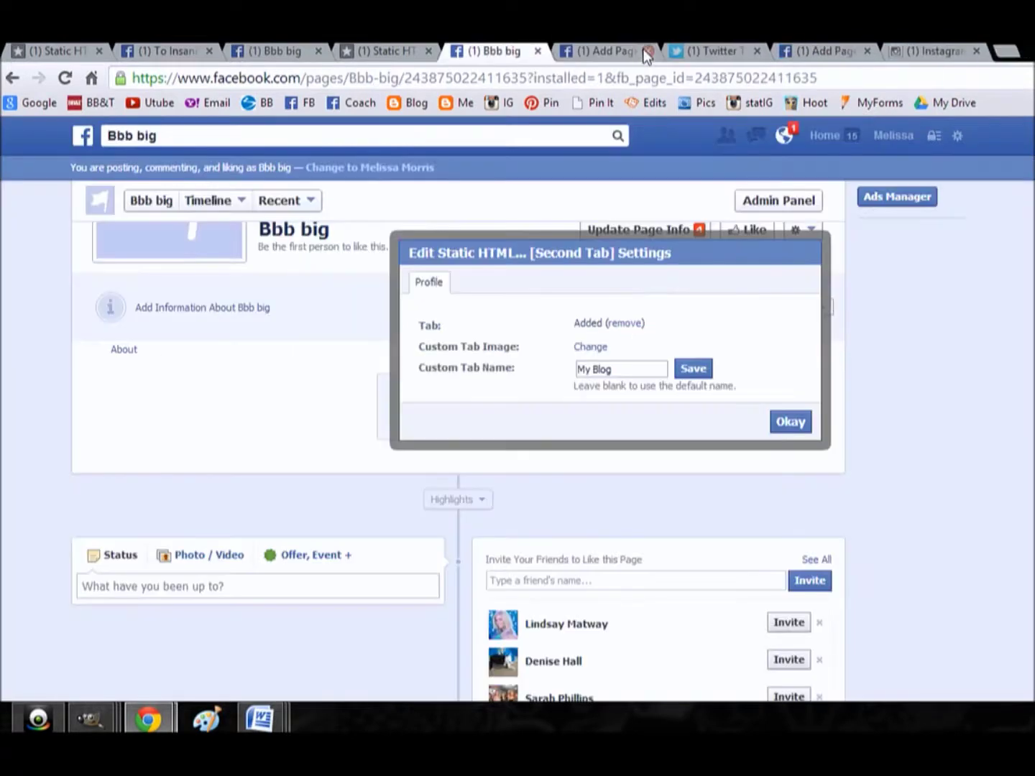
click(791, 422)
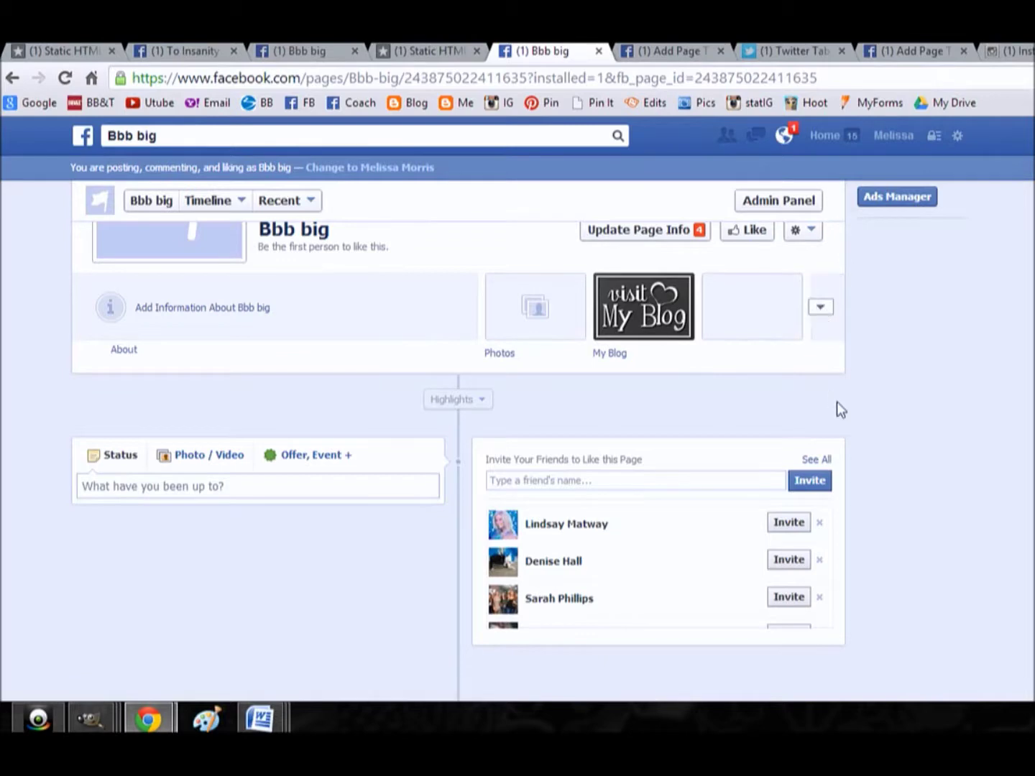
click(823, 319)
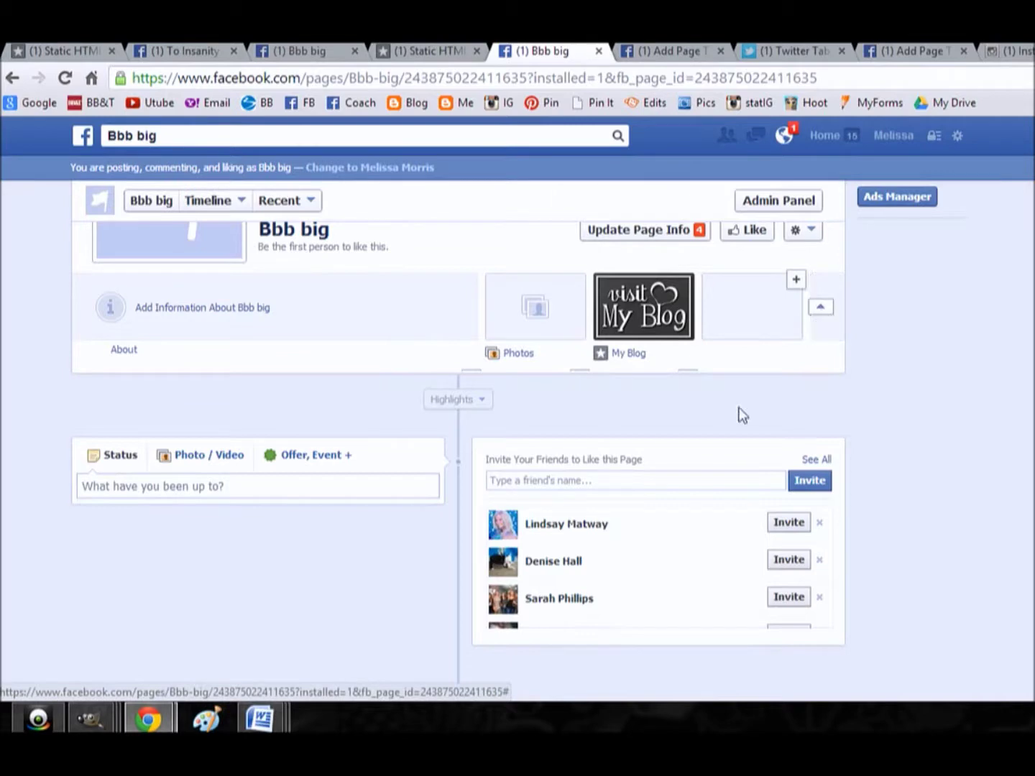
click(626, 308)
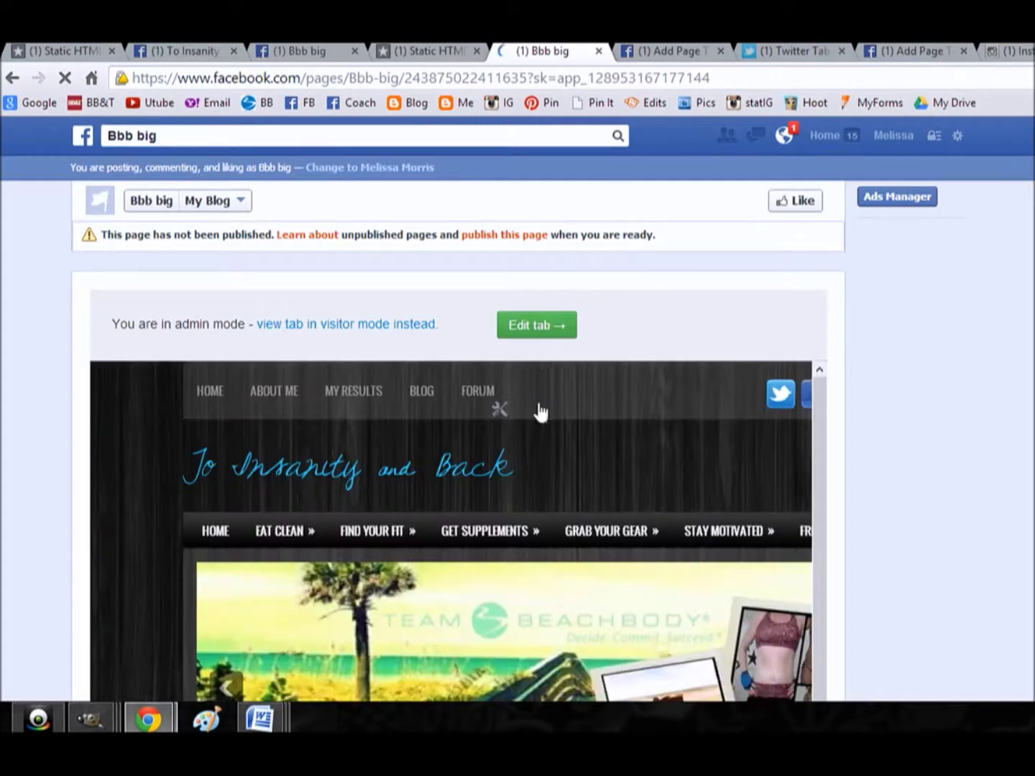
Open the My Blog tab's Thunderpenny editor showing the Website app and blog URL.
click(46, 717)
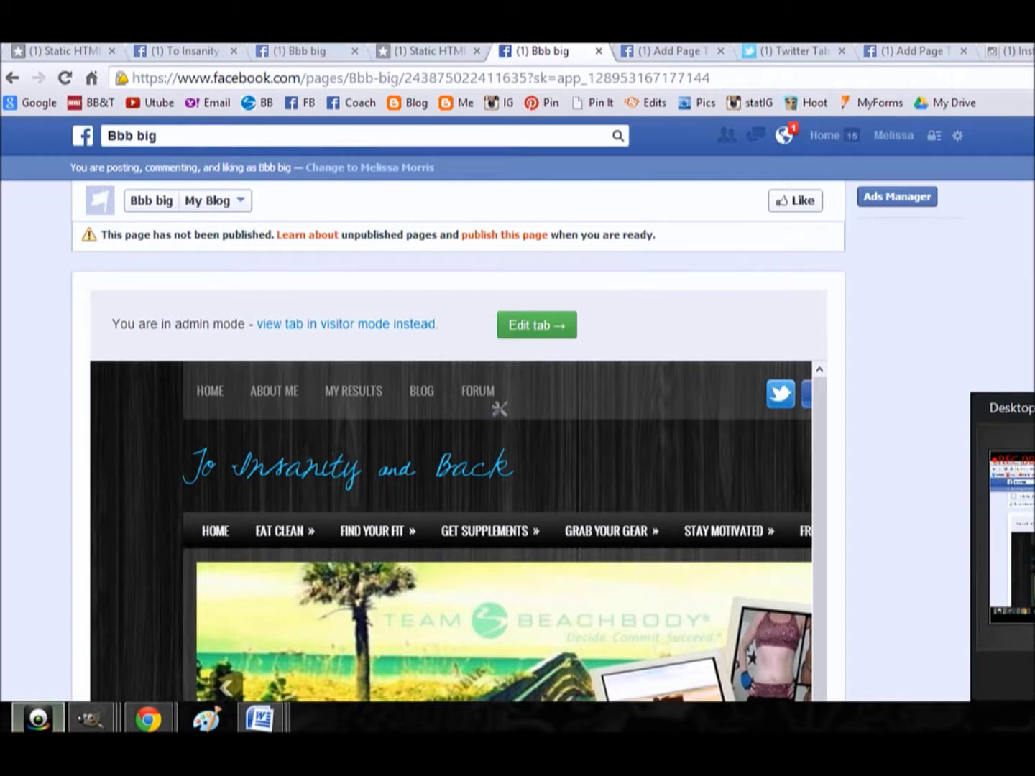
click(647, 432)
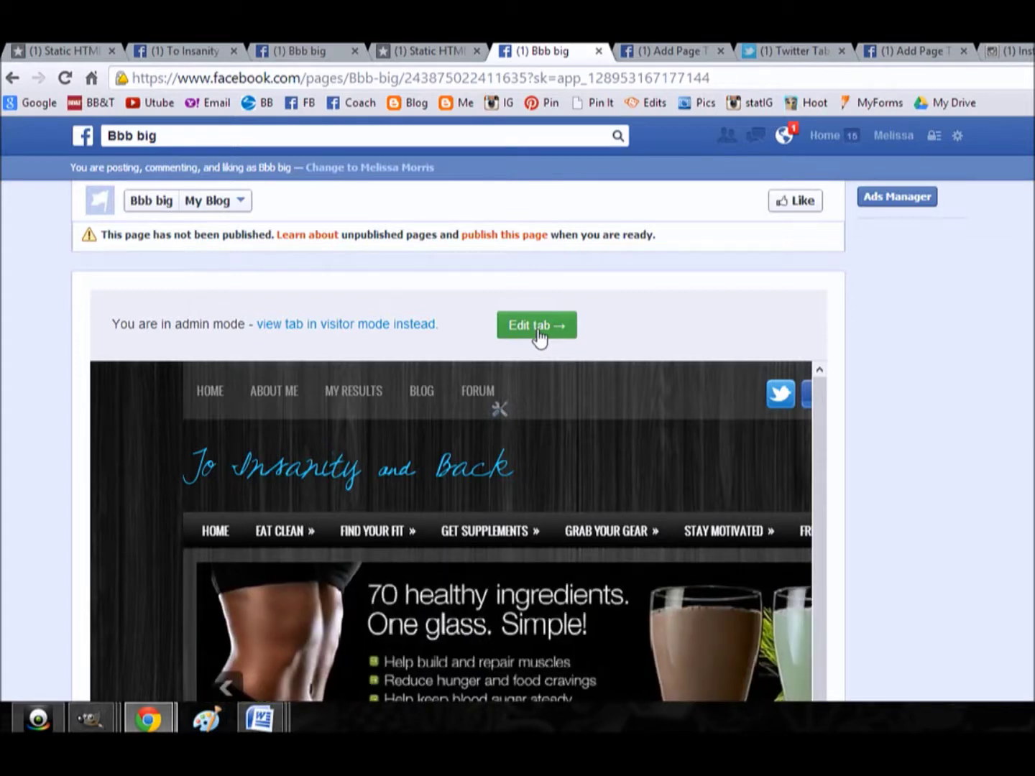
click(538, 334)
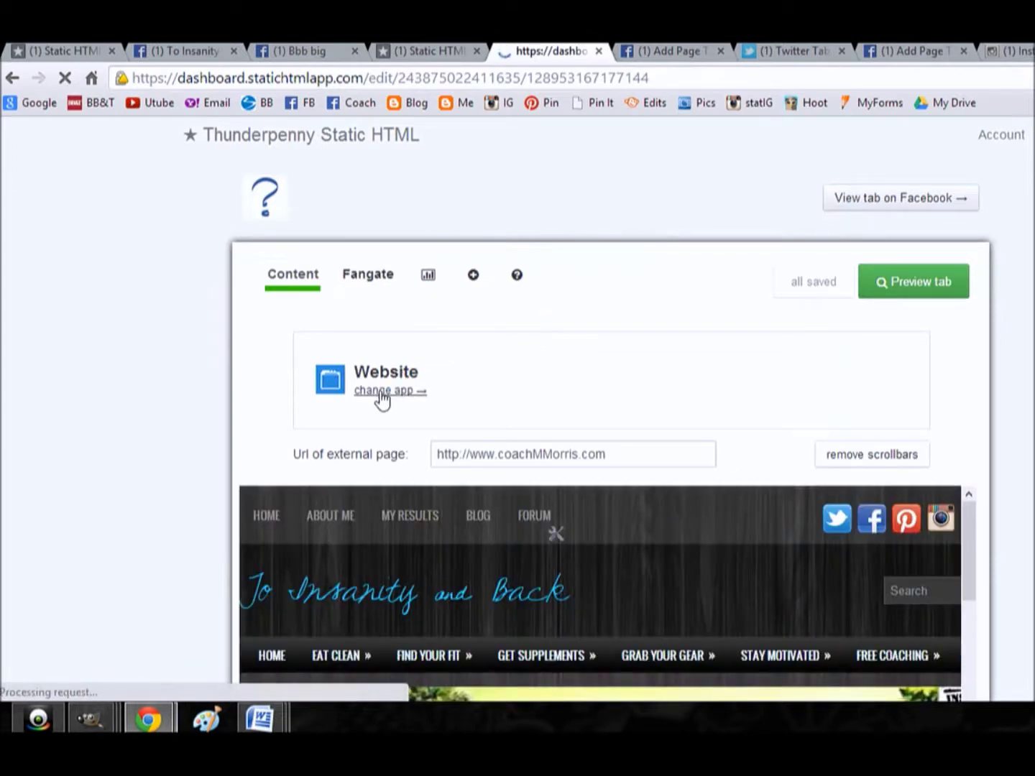
Switch the My Blog tab to the Static HTML app, showing index.html with 'kkkk'.
scroll(538, 369, down, 2)
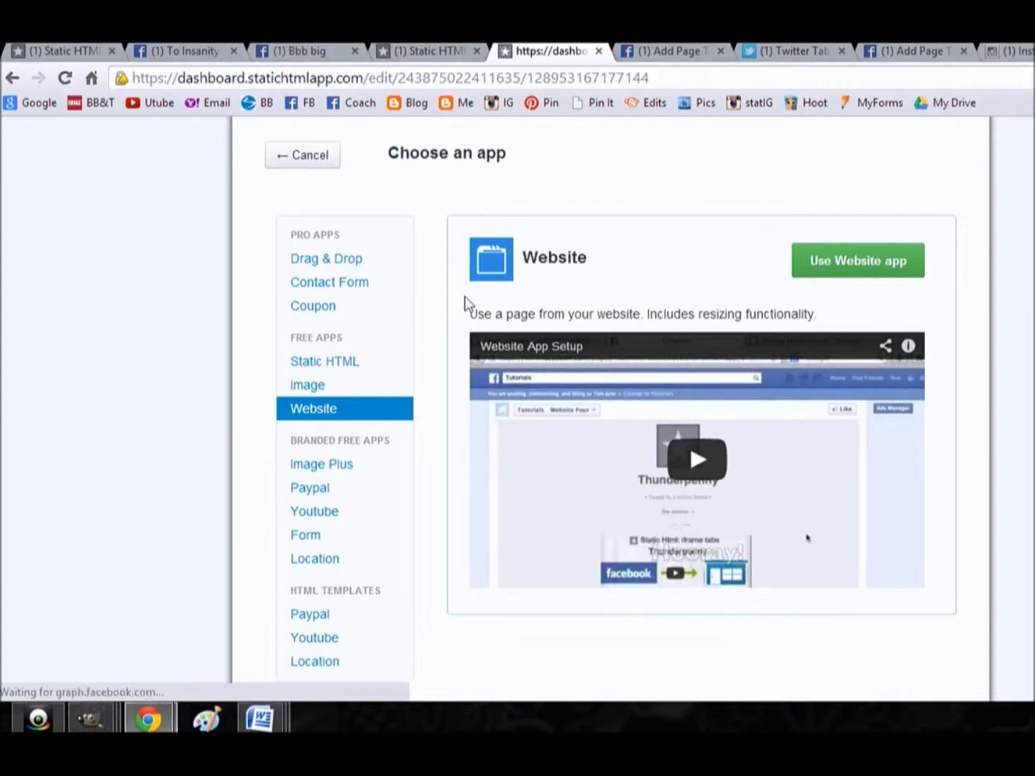
click(319, 368)
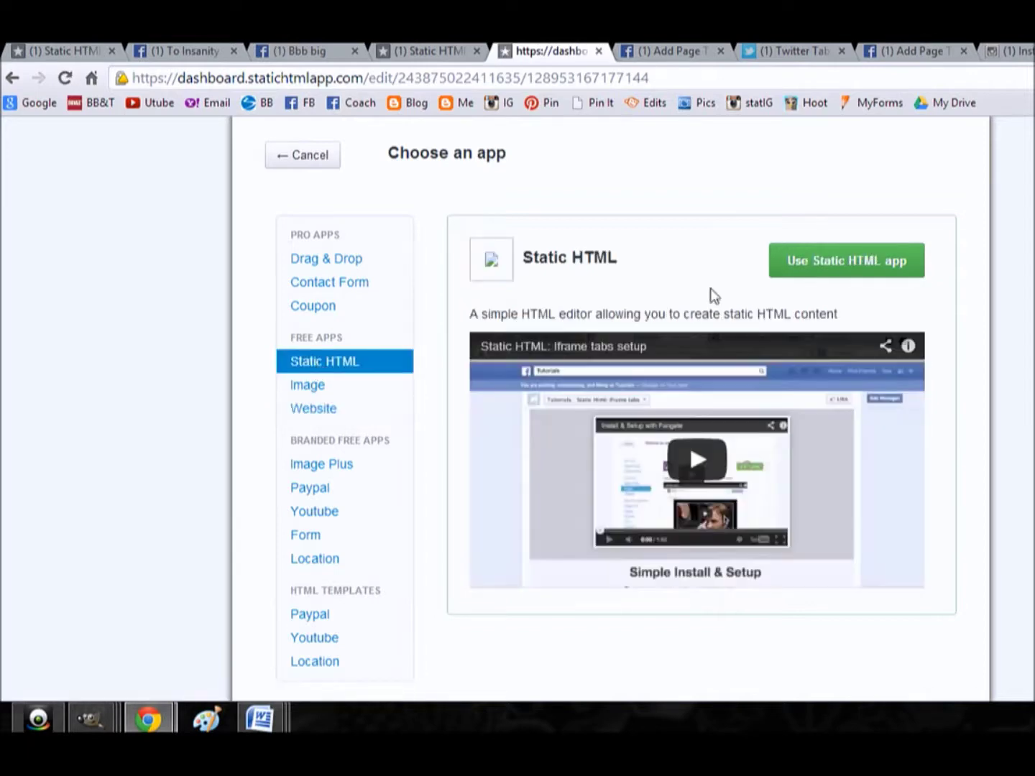
click(798, 278)
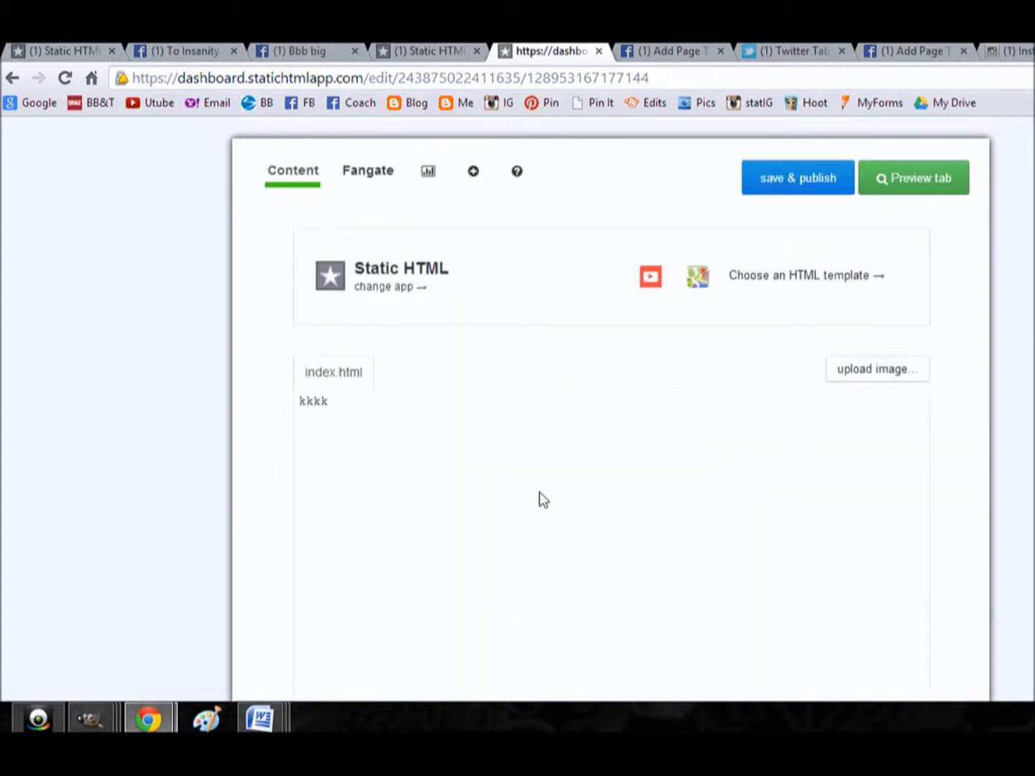
Select the 'kkkk' placeholder in index.html and return to the Choose an app list.
drag(330, 400, 289, 406)
mouse_move(335, 380)
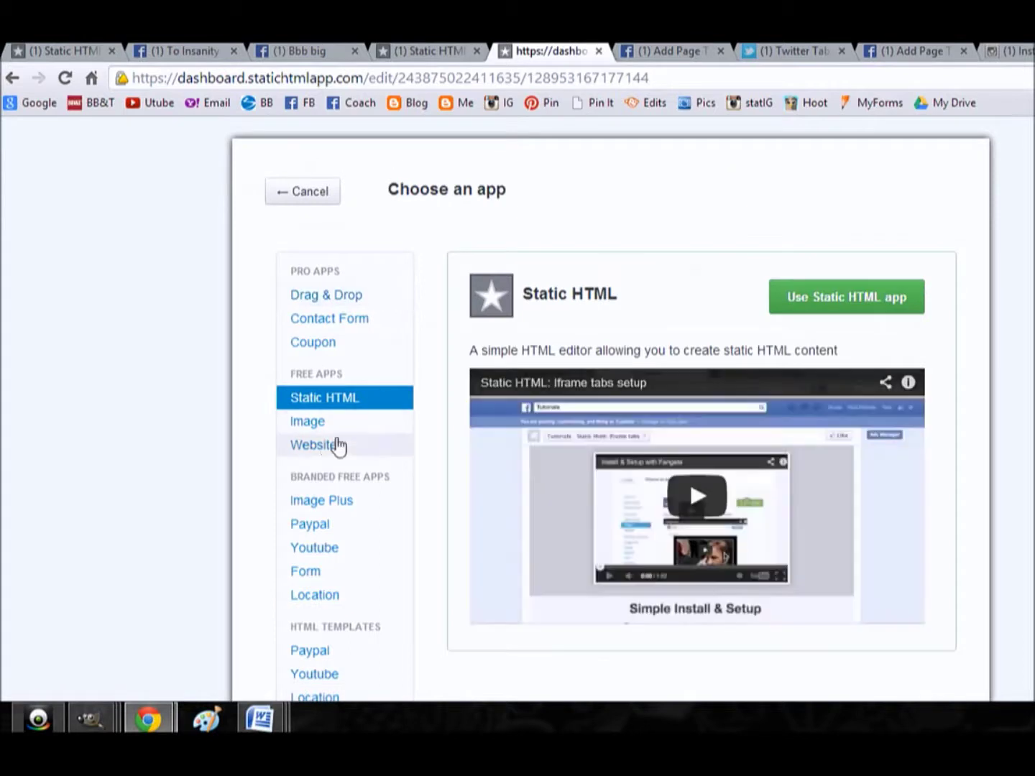
Switch the My Blog tab back to the Website app embedding the To Insanity and Back blog.
click(327, 447)
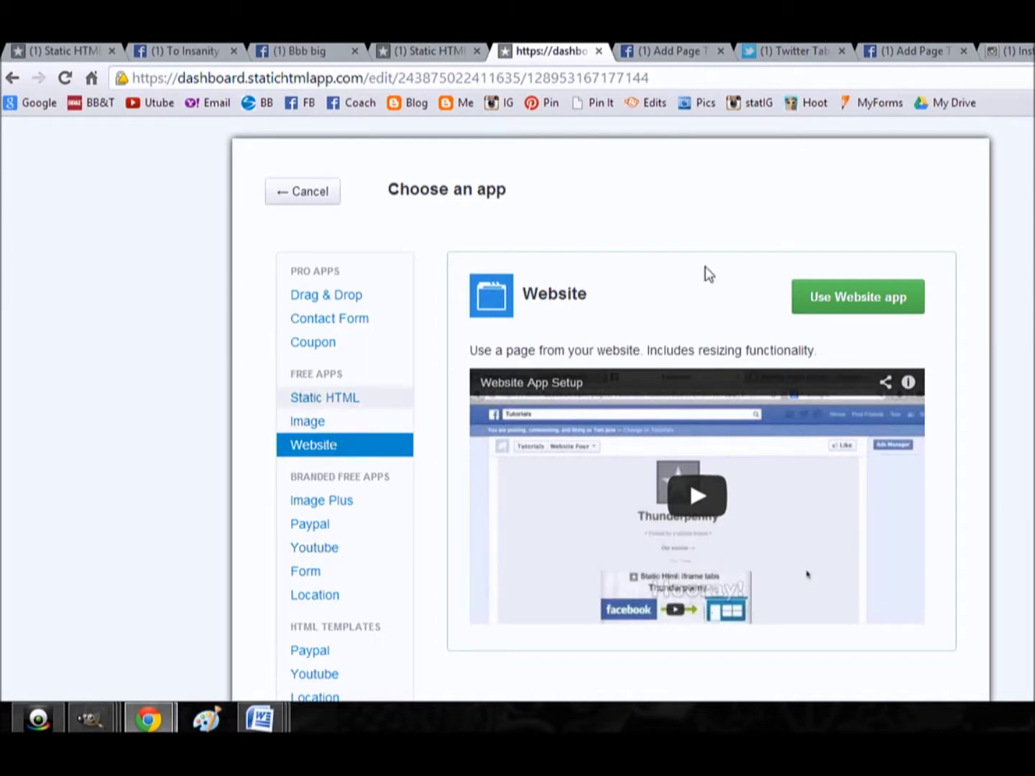
click(841, 299)
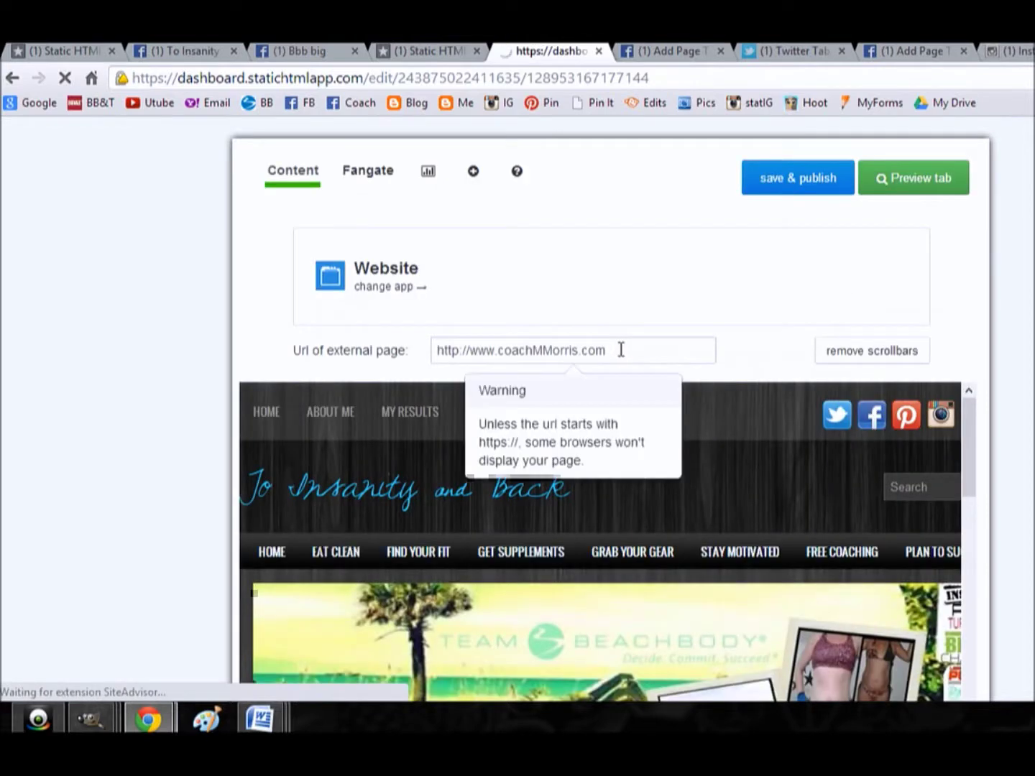
Change the external page URL from http to https and remove the embedded page's scrollbars.
click(621, 350)
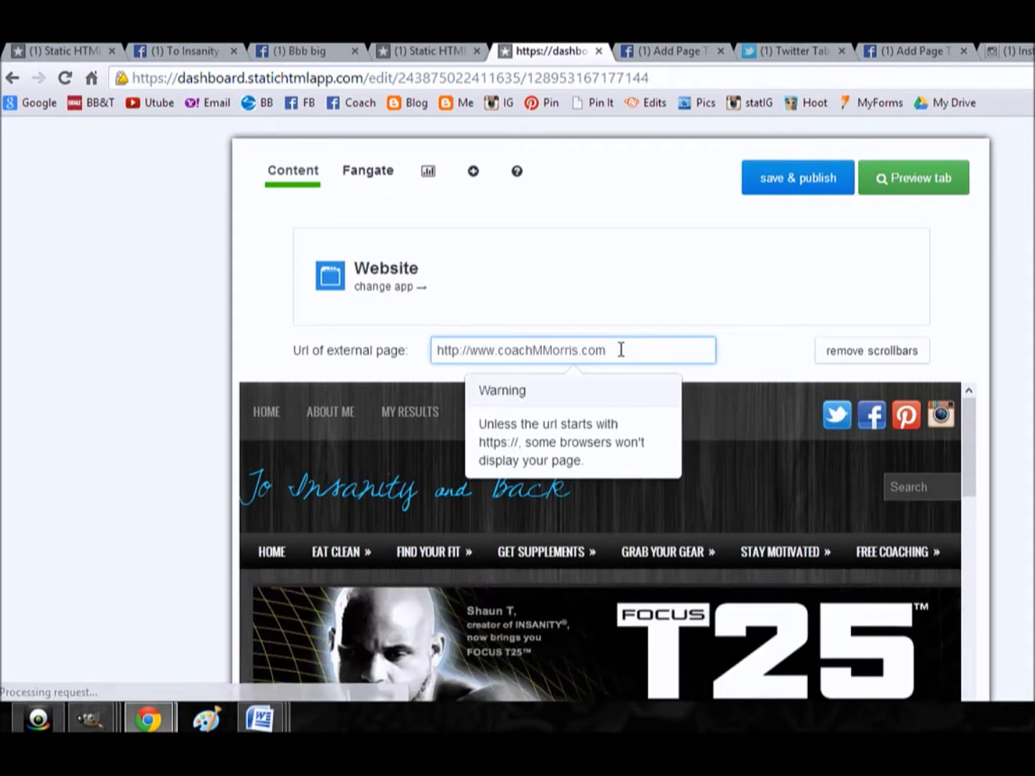
click(457, 350)
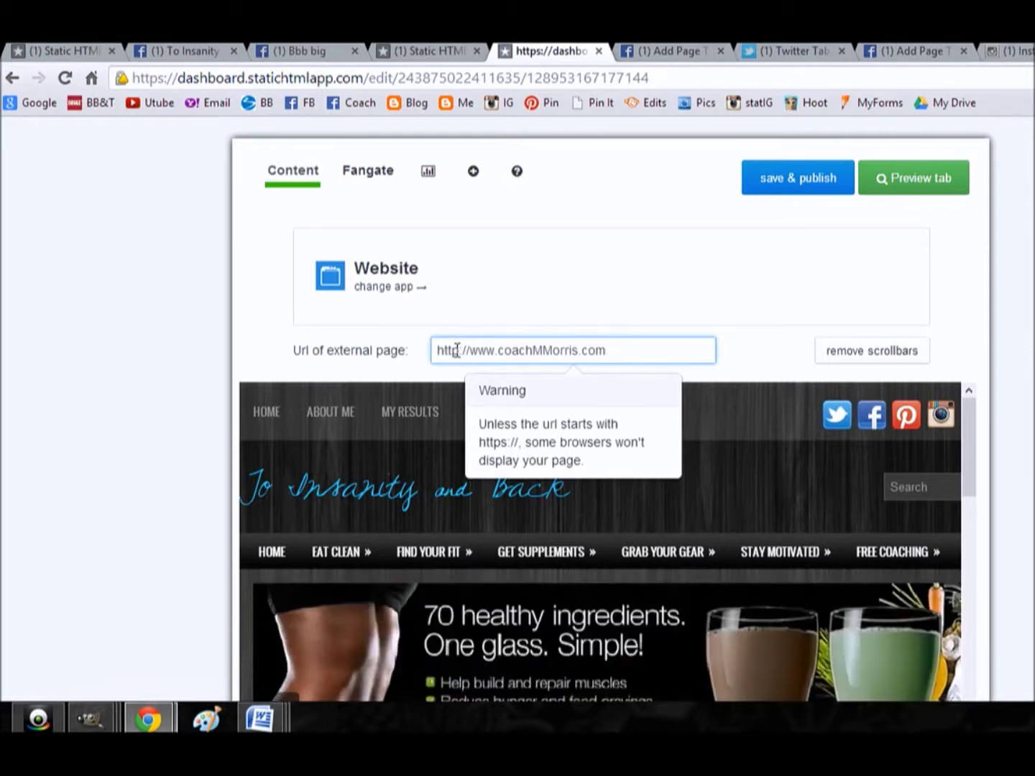
text(s)
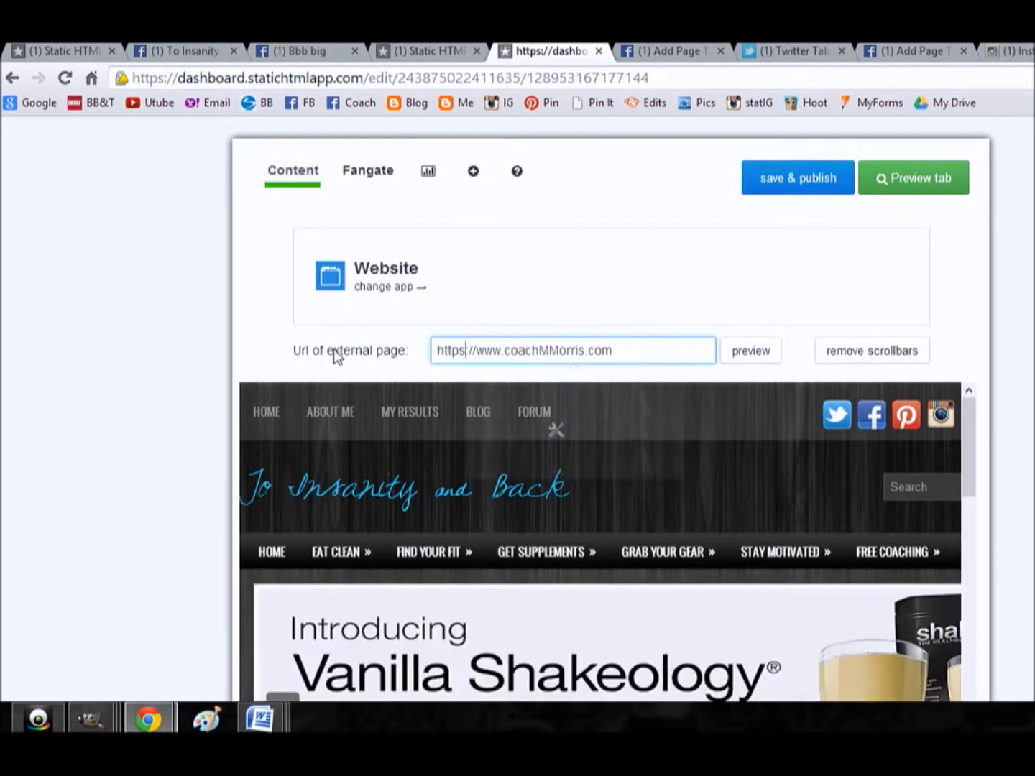
click(880, 358)
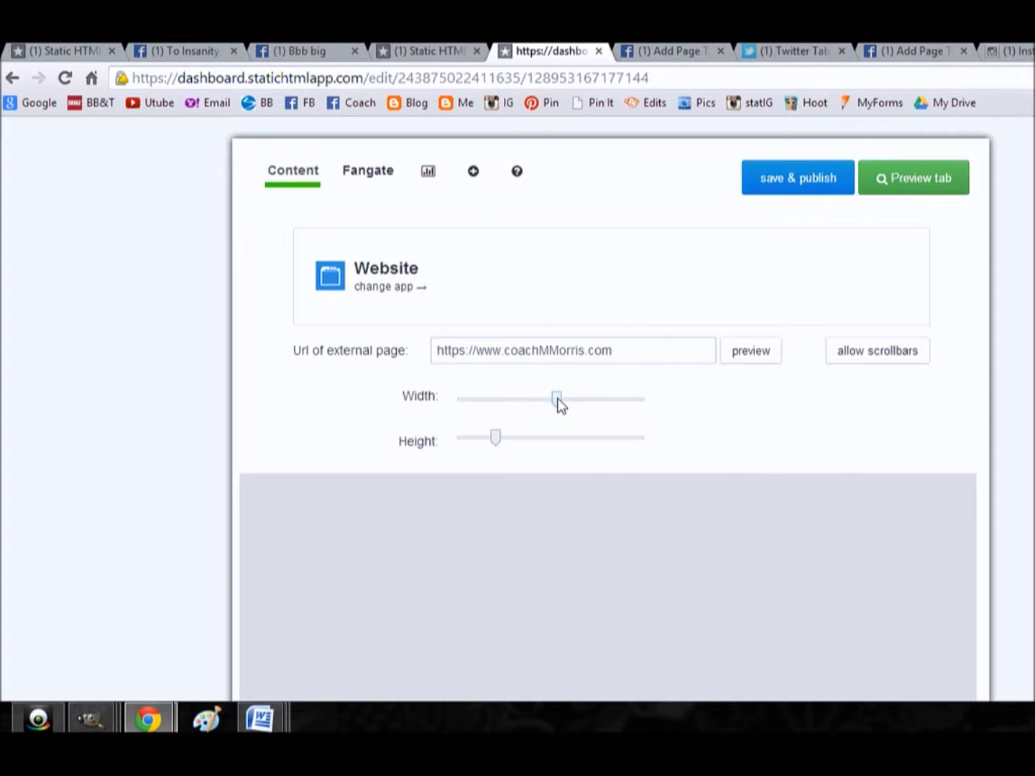
Adjust the embedded page width, re-enable its scrollbars, and save and publish the Website tab.
drag(518, 399, 507, 398)
drag(507, 399, 573, 406)
click(864, 362)
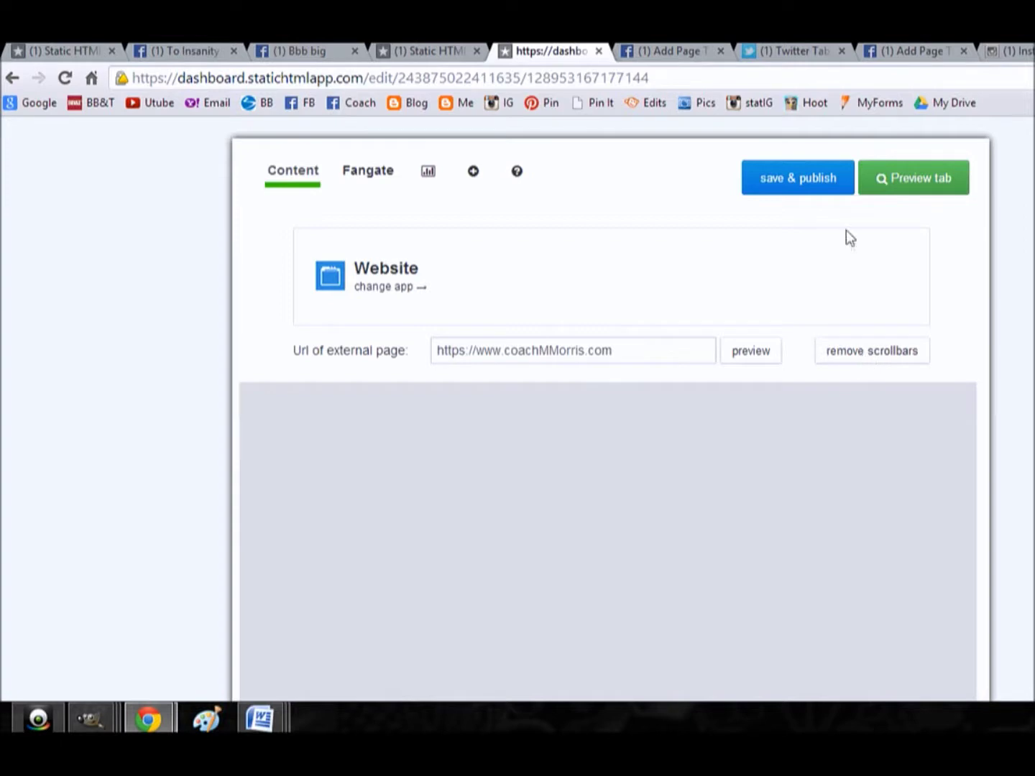
click(775, 188)
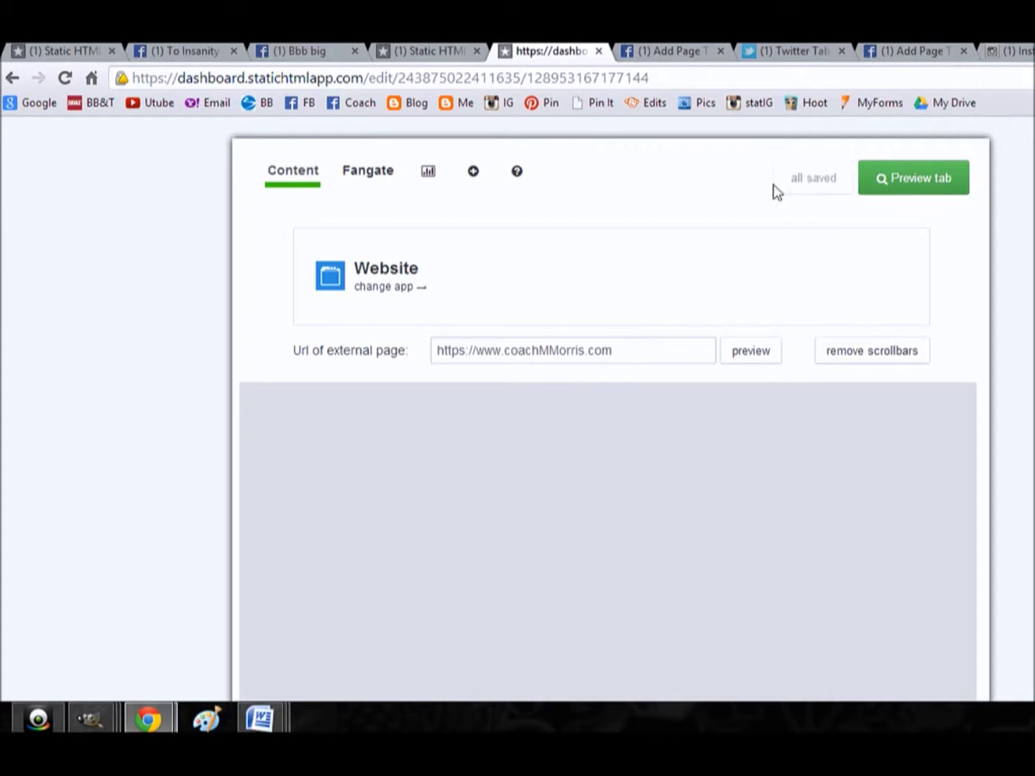
From the tab's extra options, open the add-tabs links and start adding the Third Tab.
click(473, 175)
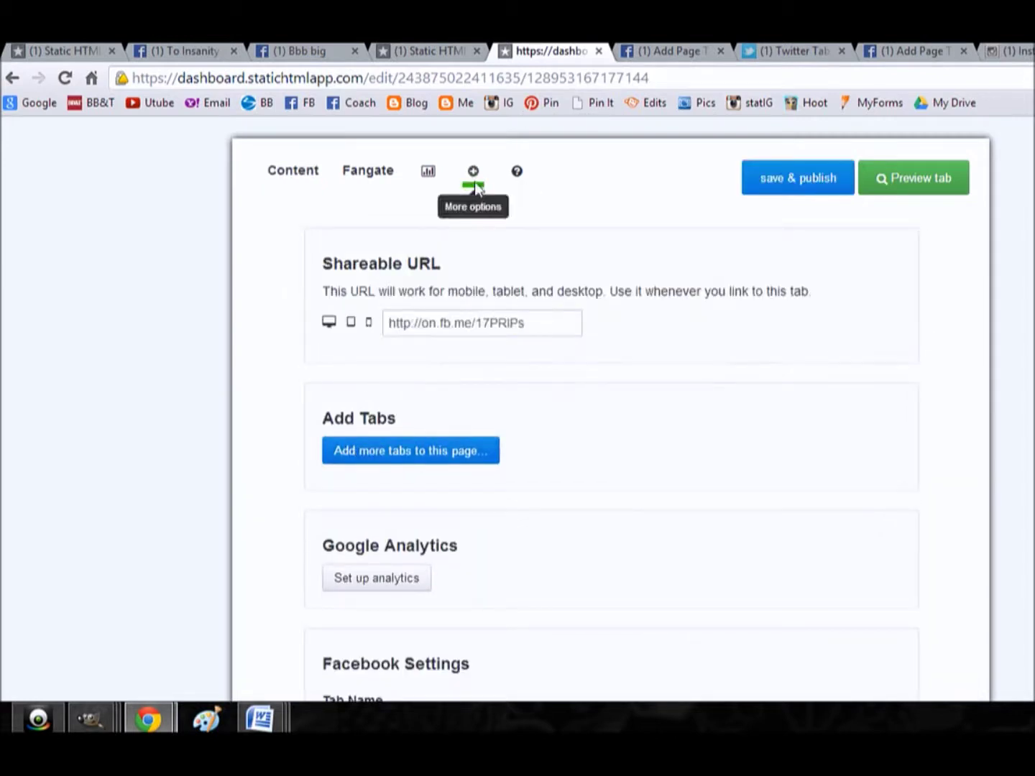
click(461, 458)
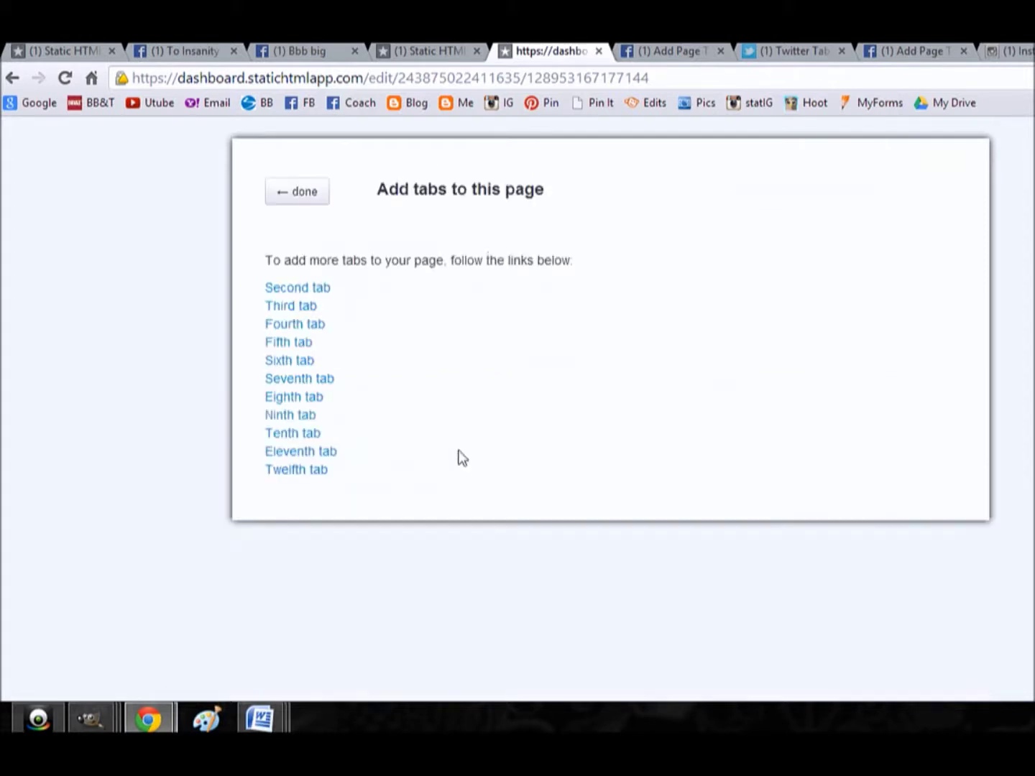
click(290, 309)
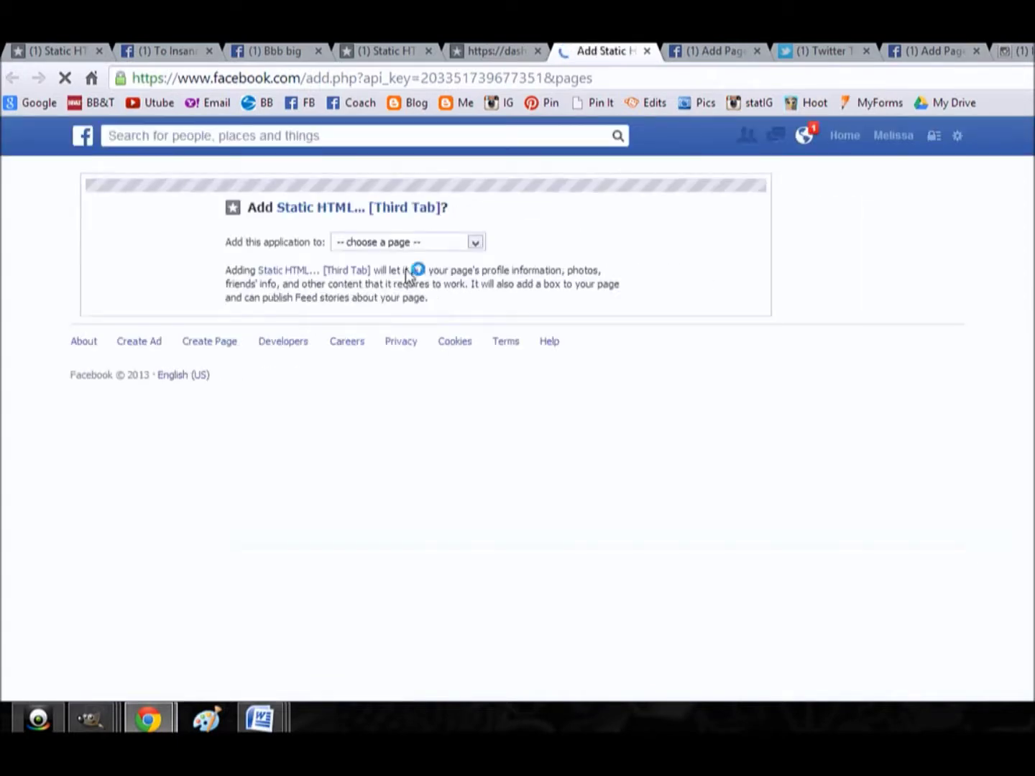
Pick Bbb big as the page for the Third Tab, then dismiss the saving error.
click(475, 244)
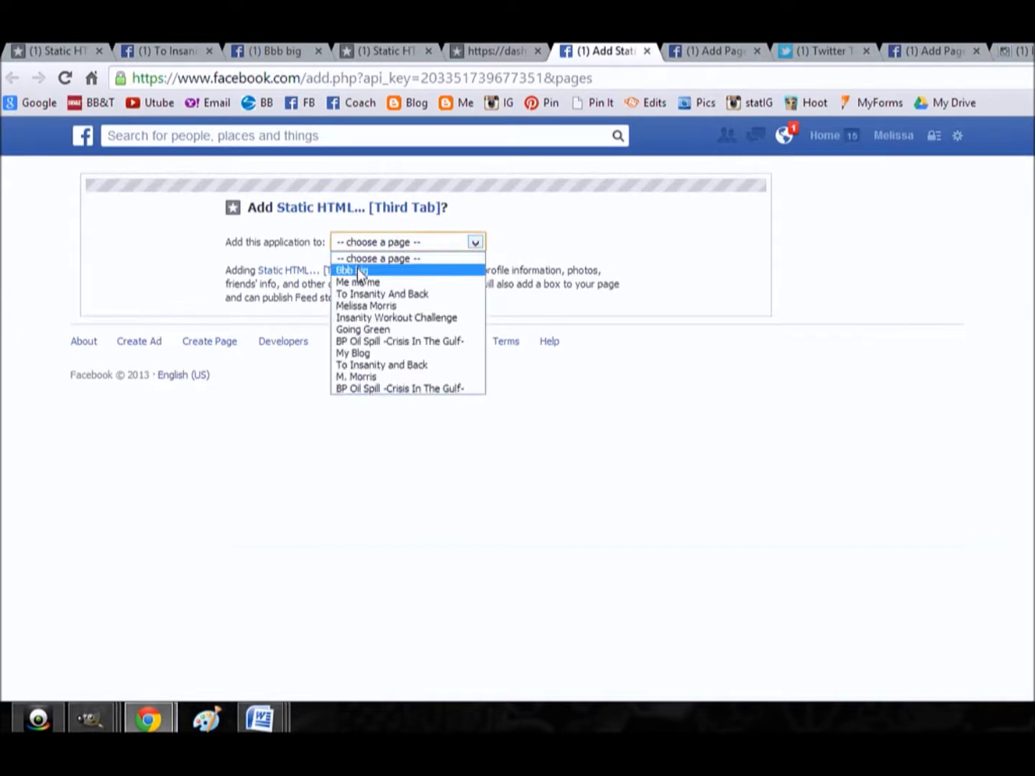
click(359, 272)
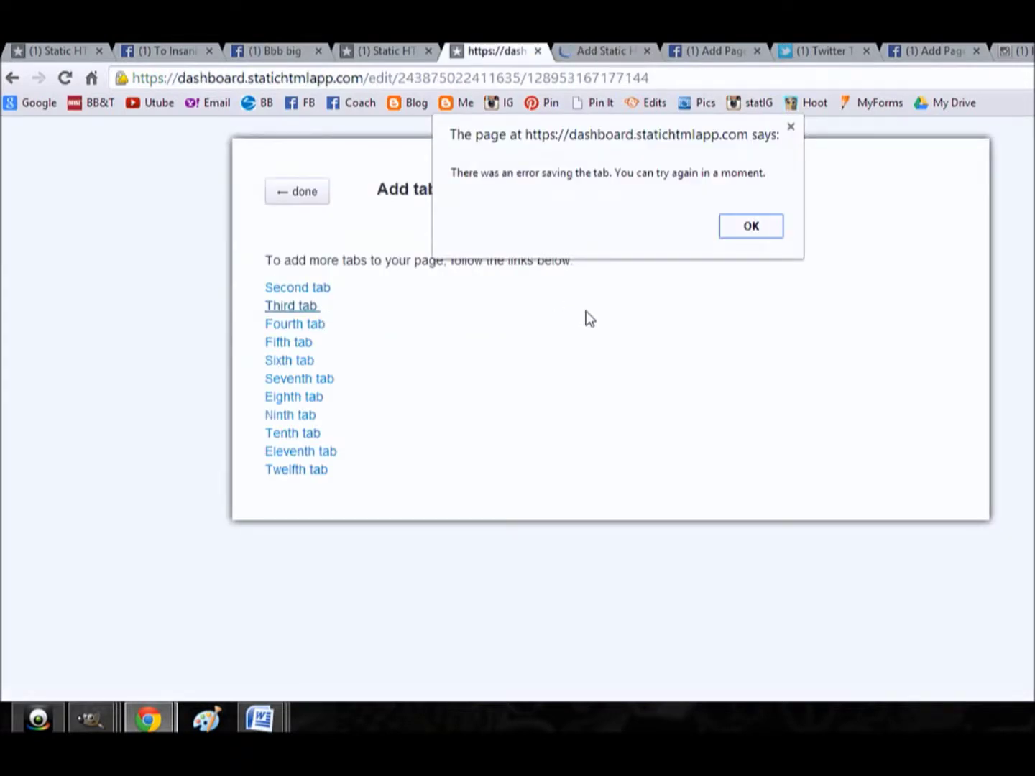
click(757, 229)
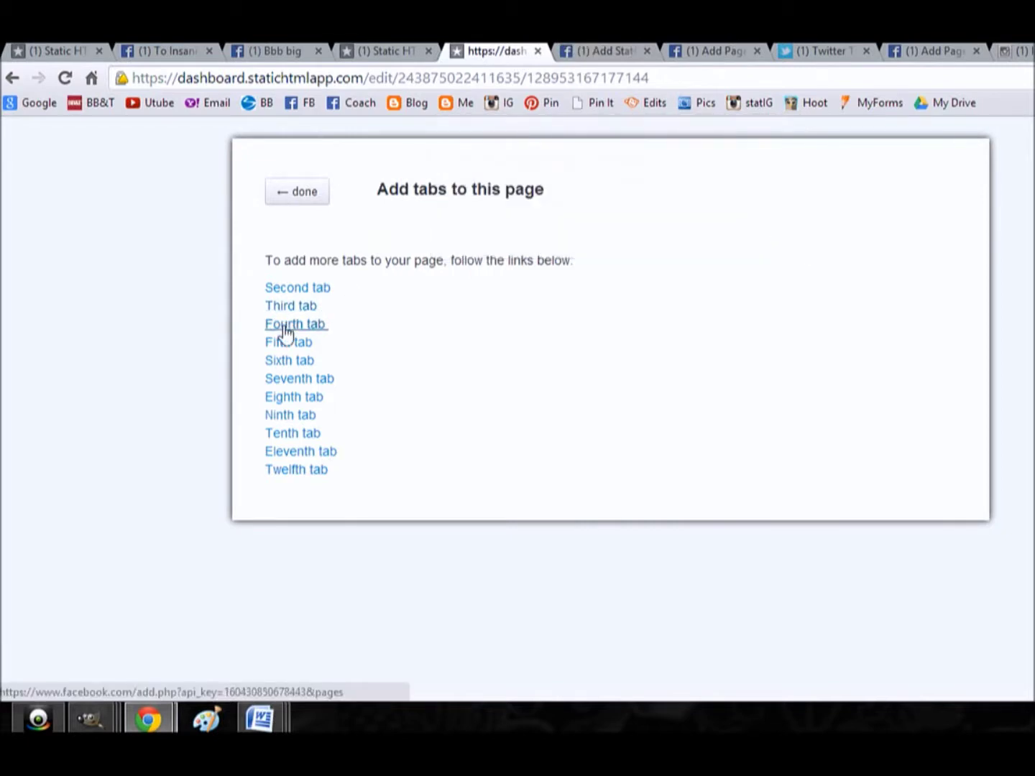
Add the Static HTML Fourth Tab app to the Bbb big page.
click(286, 327)
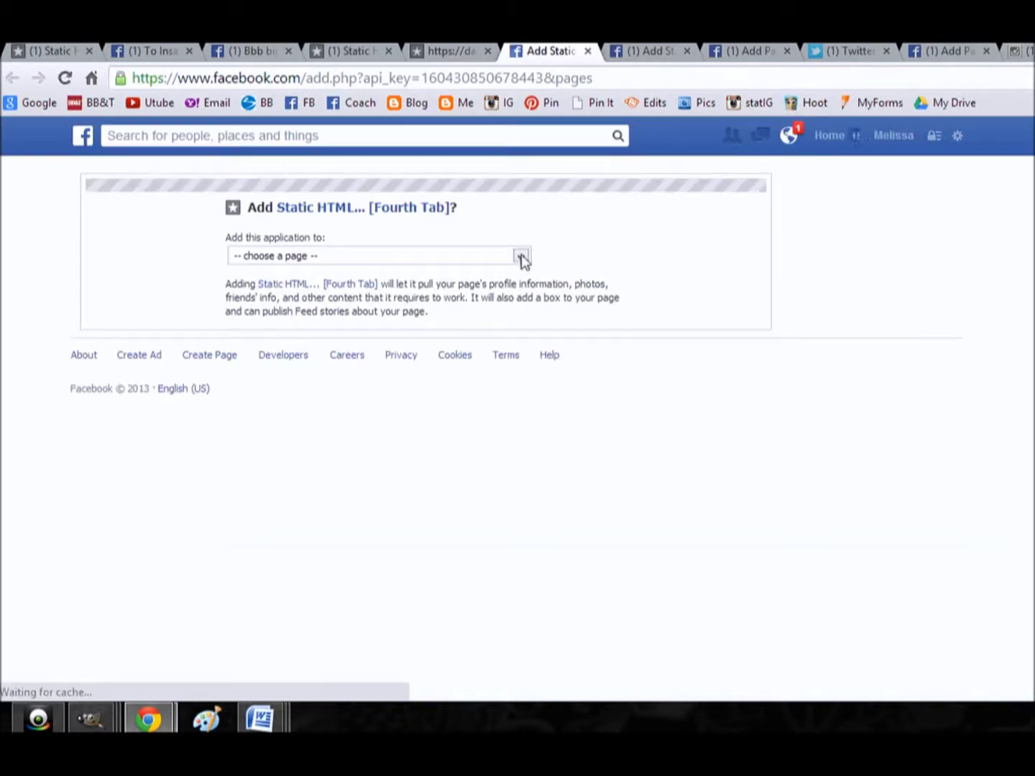
click(521, 257)
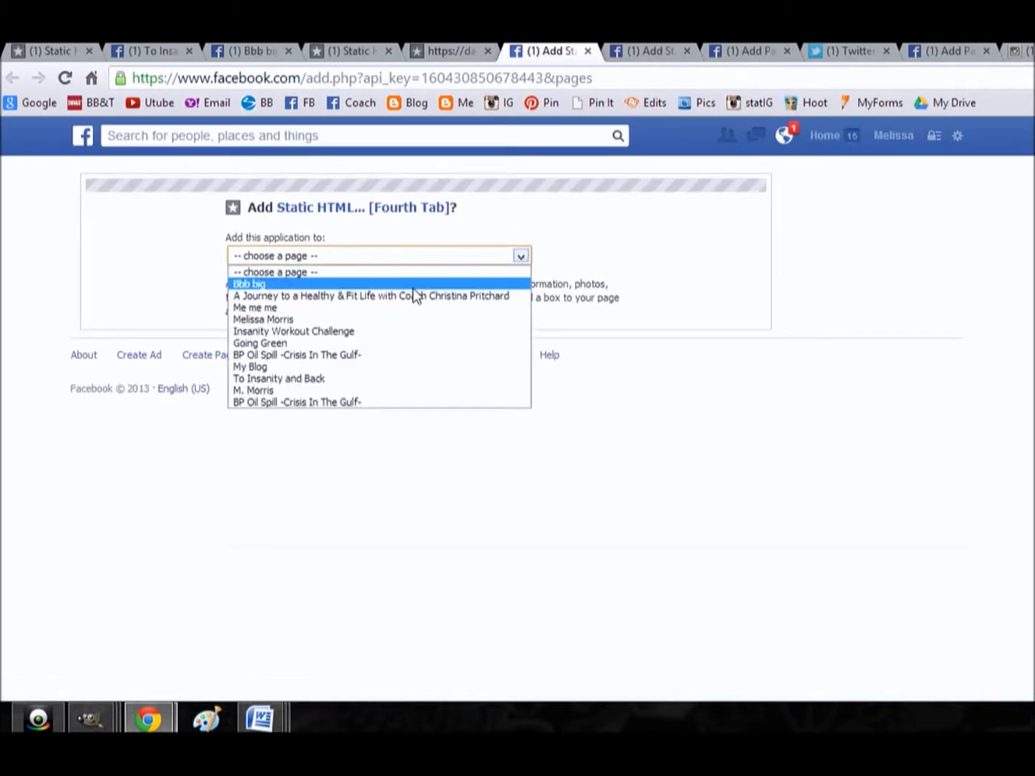
click(414, 287)
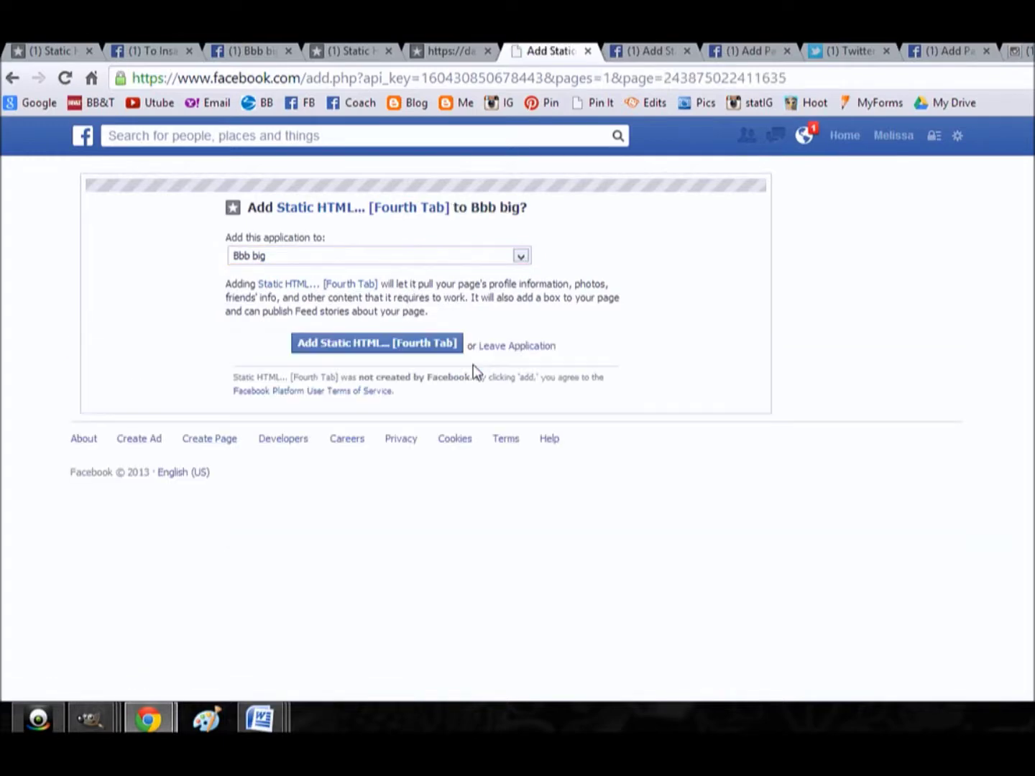
click(412, 344)
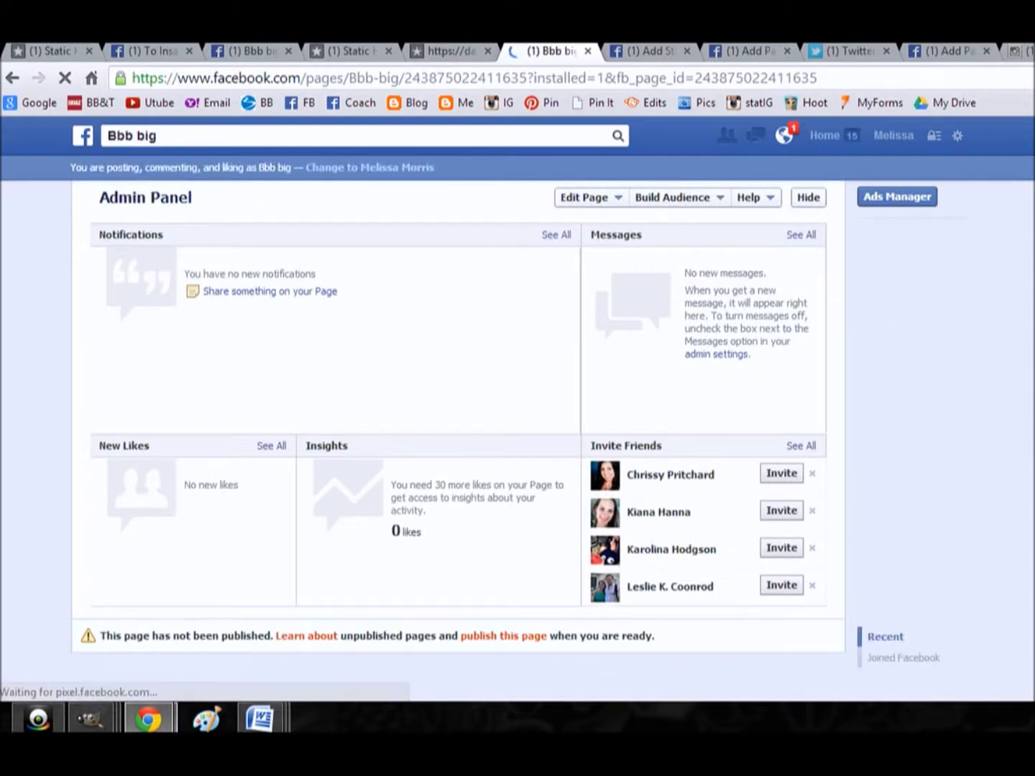
Expand Bbb big's custom tabs and open the Welcome [4] tab in its Static HTML editor.
scroll(460, 431, down, 2)
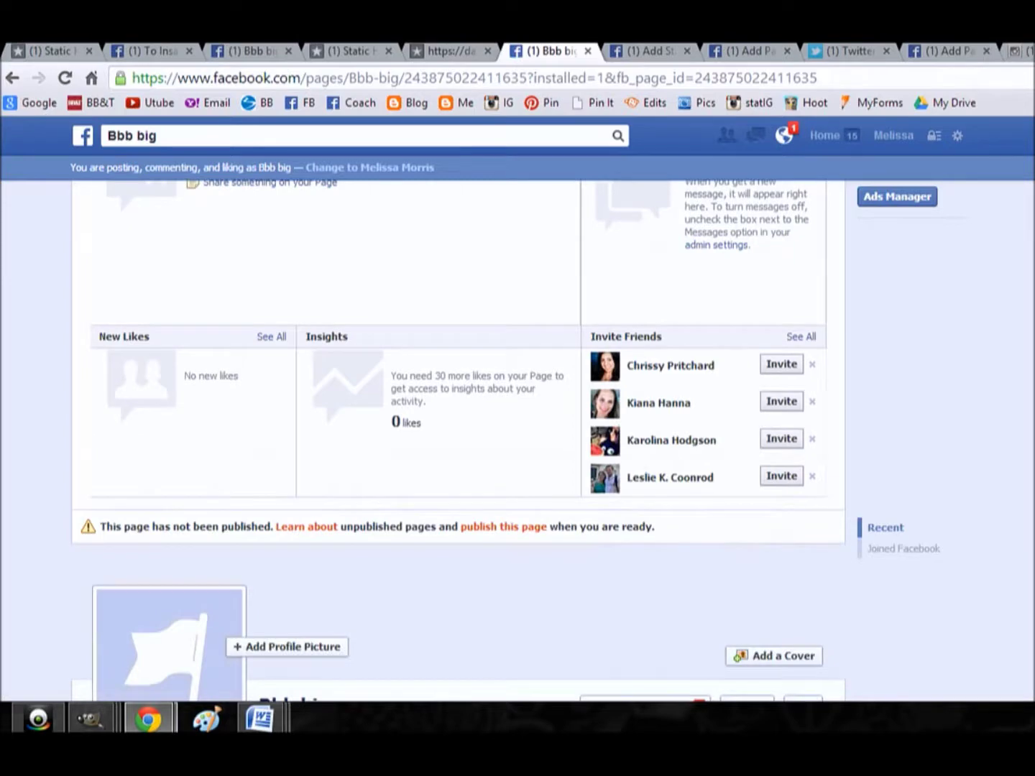
scroll(458, 442, down, 2)
scroll(460, 432, down, 3)
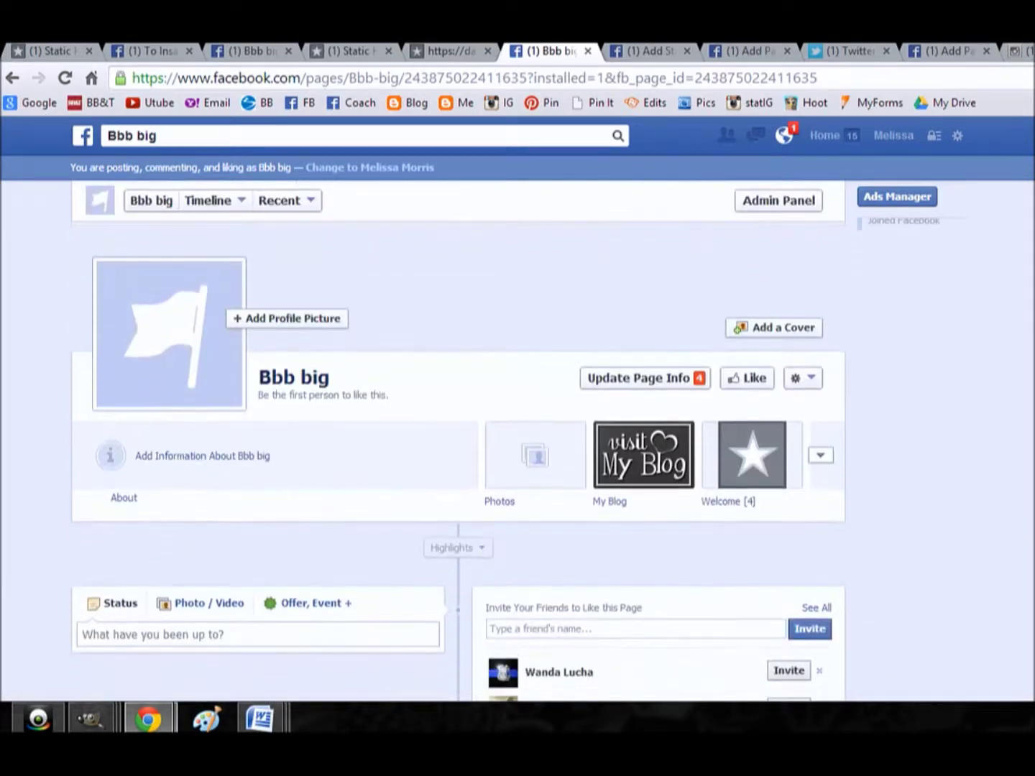
click(823, 458)
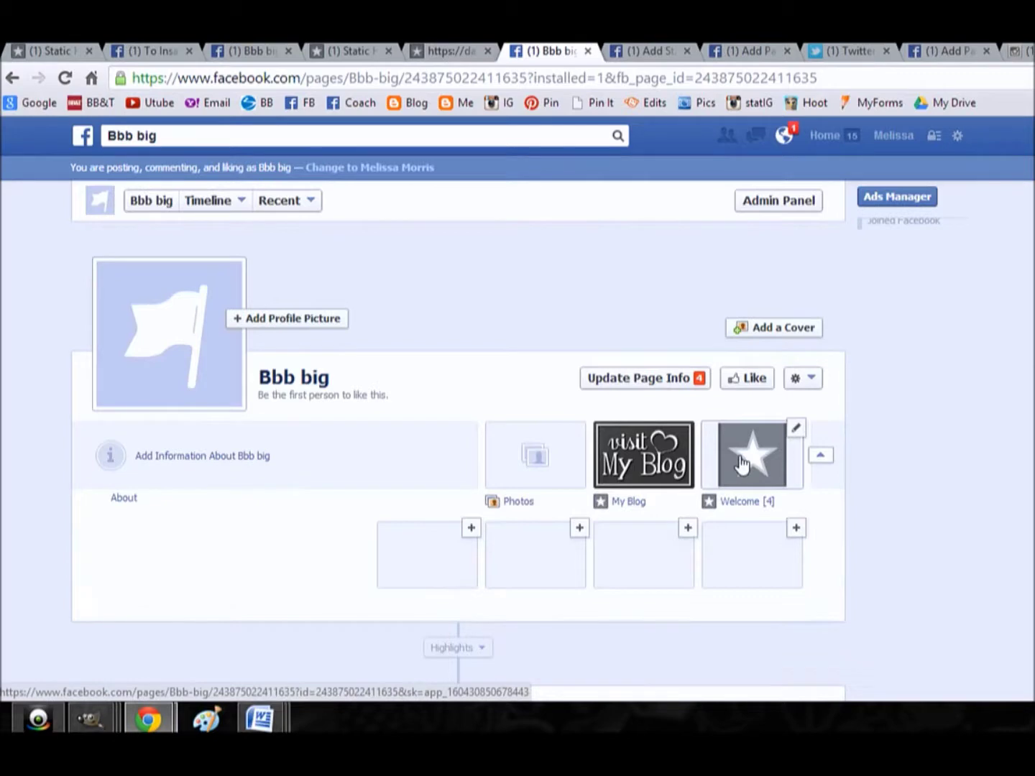
click(743, 464)
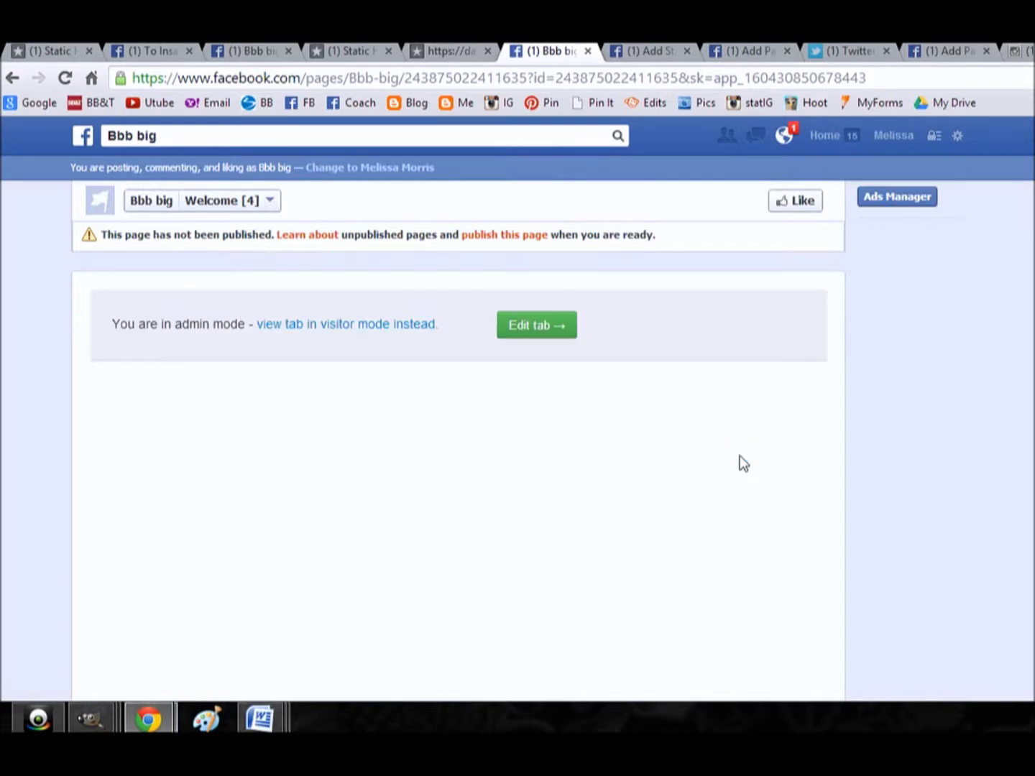
click(537, 327)
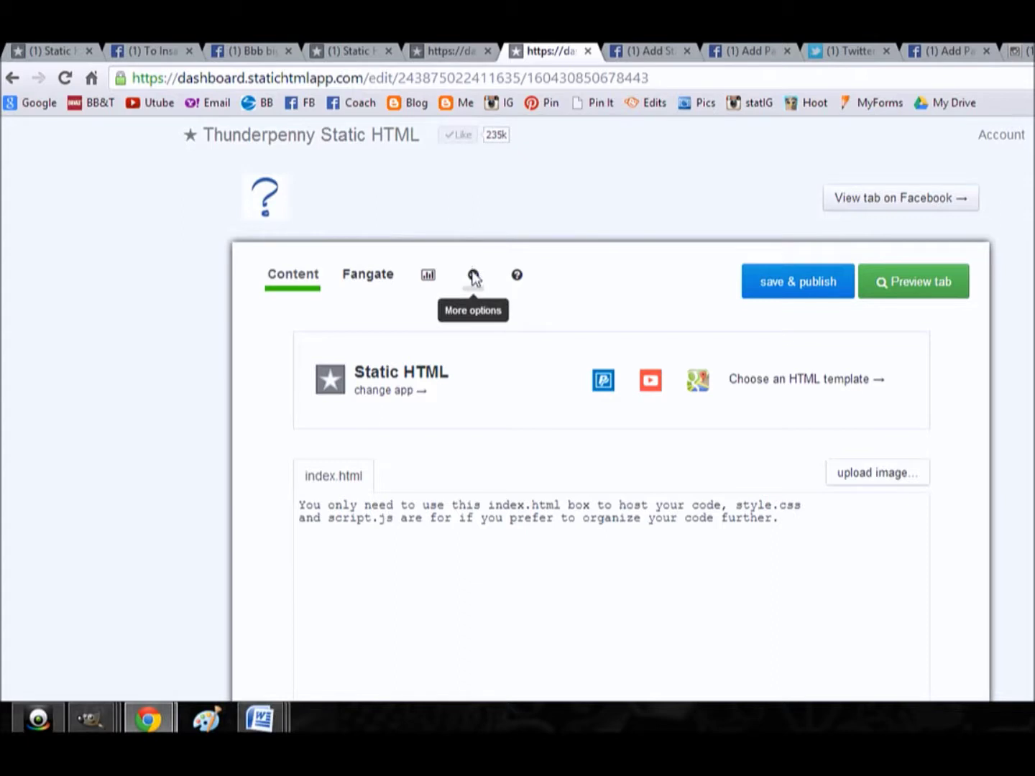
Show the Welcome tab's shareable URL and extra options, and save and publish it.
click(473, 277)
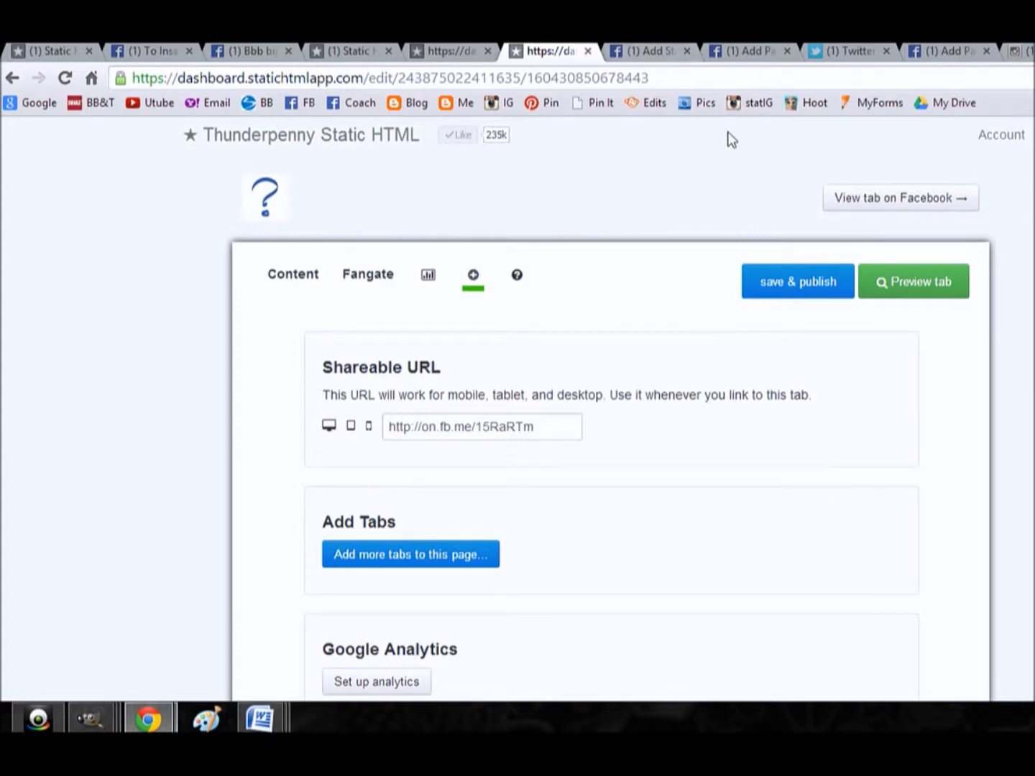
click(820, 292)
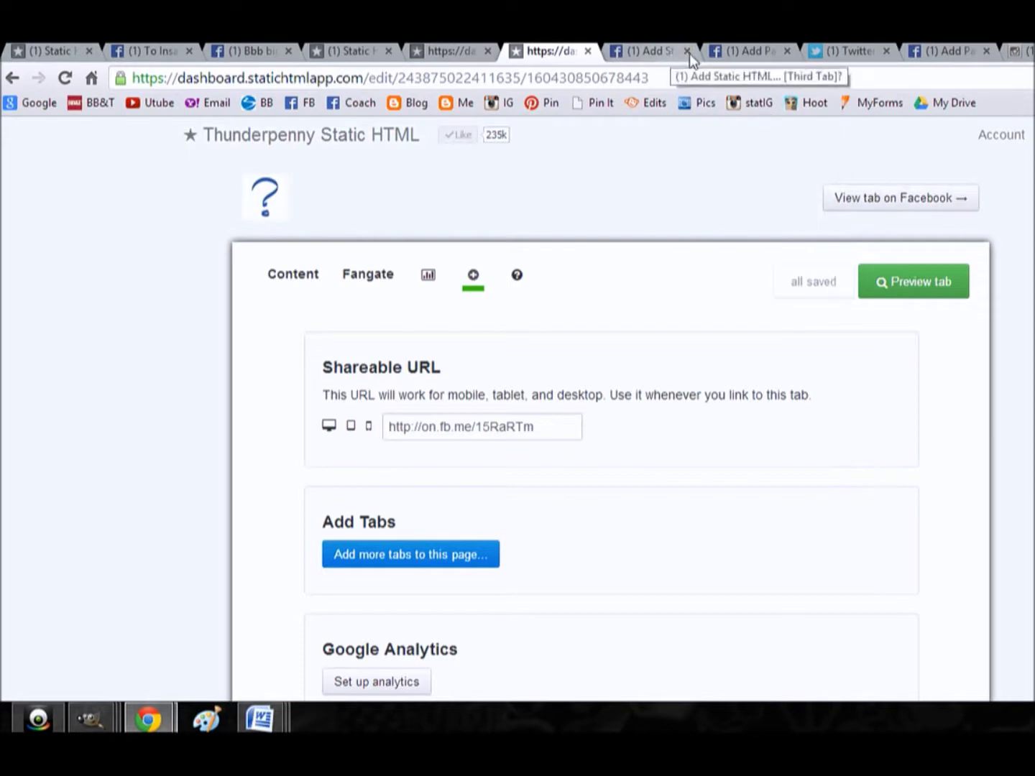
Check the Pinterest page-tab dialog's page list without choosing, then go to the Twitter Tab app page.
click(754, 52)
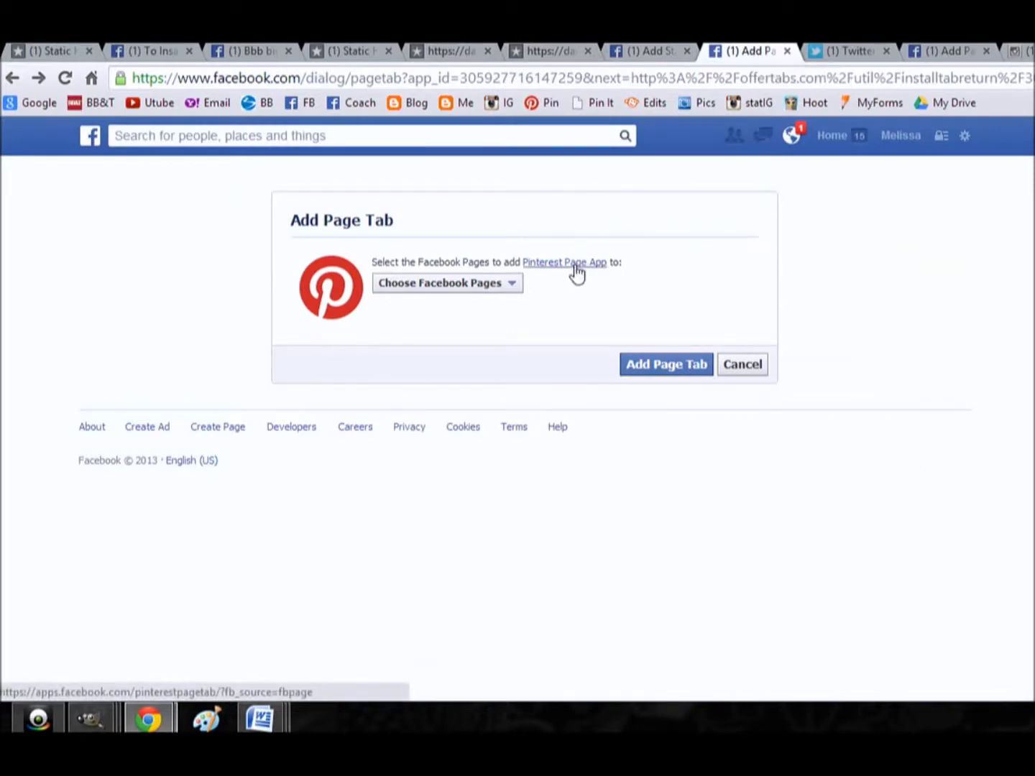
click(516, 290)
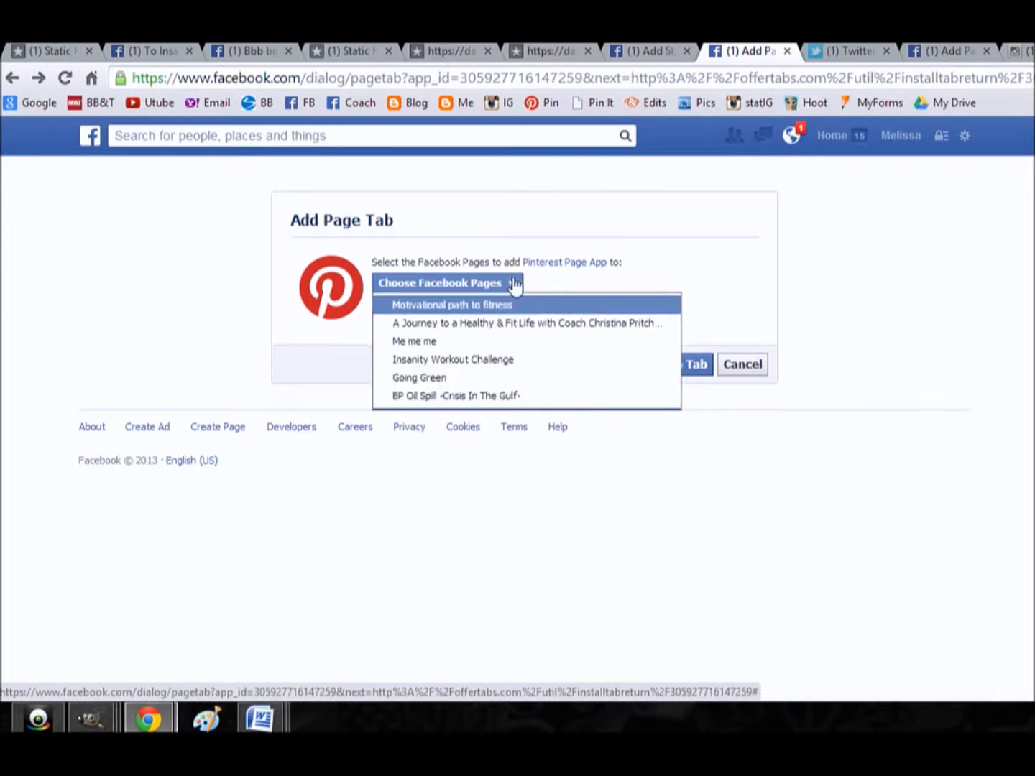
click(515, 285)
click(868, 58)
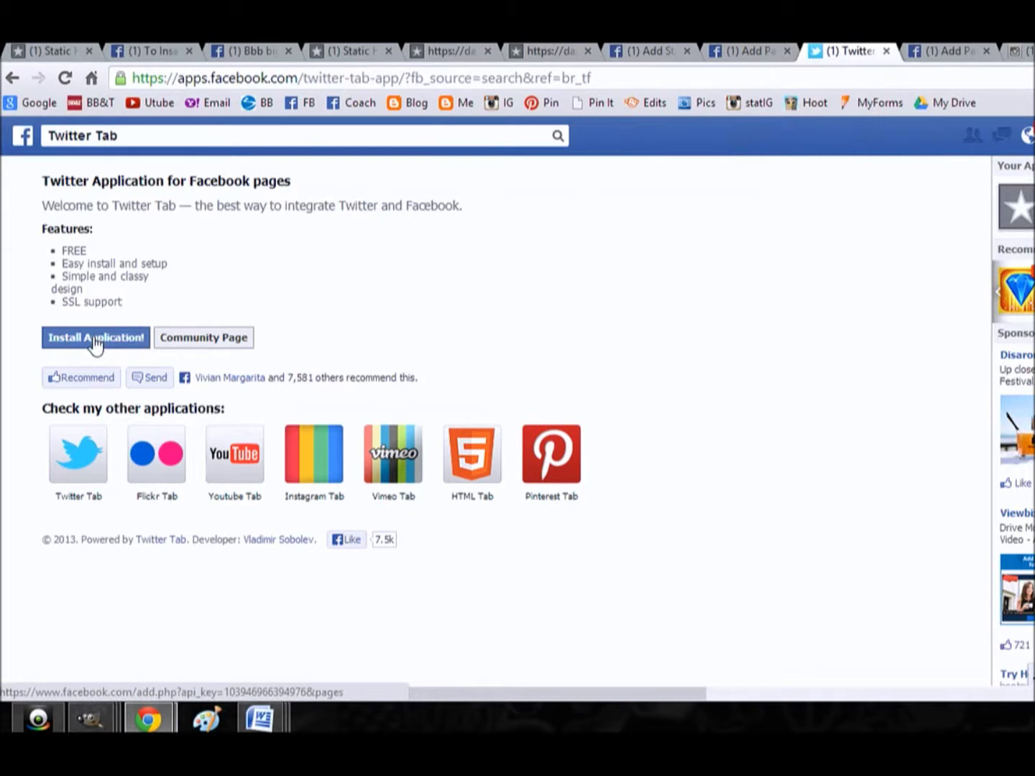
Install the Twitter Tab application and add it to the Bbb big page.
click(94, 339)
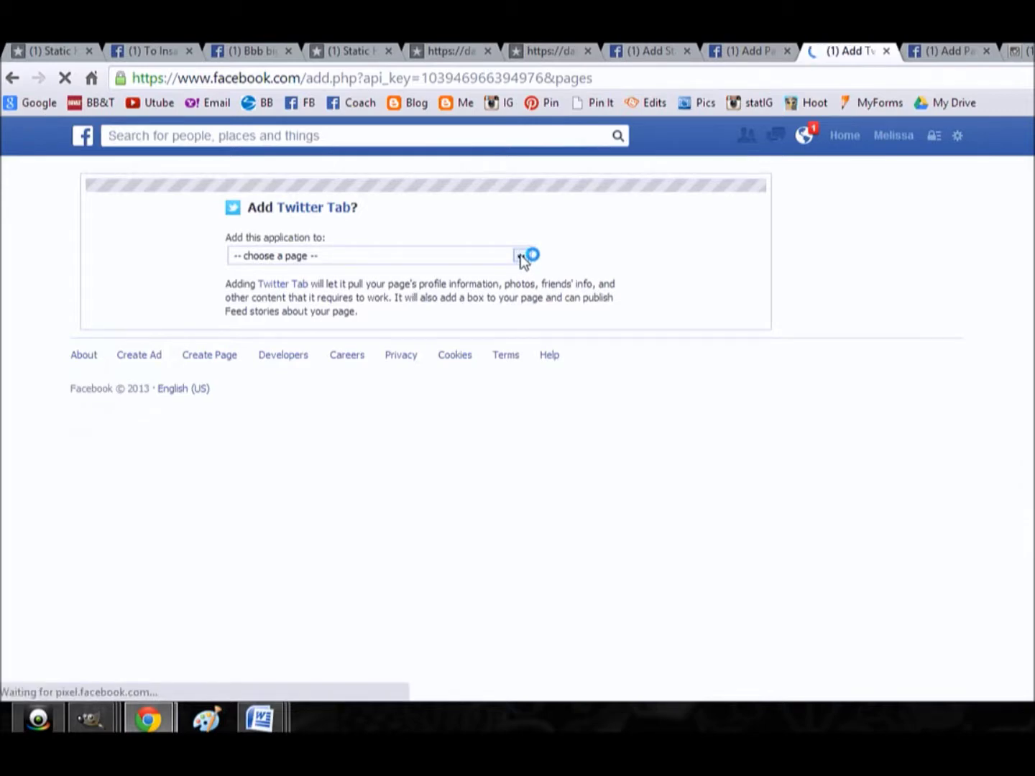
click(520, 257)
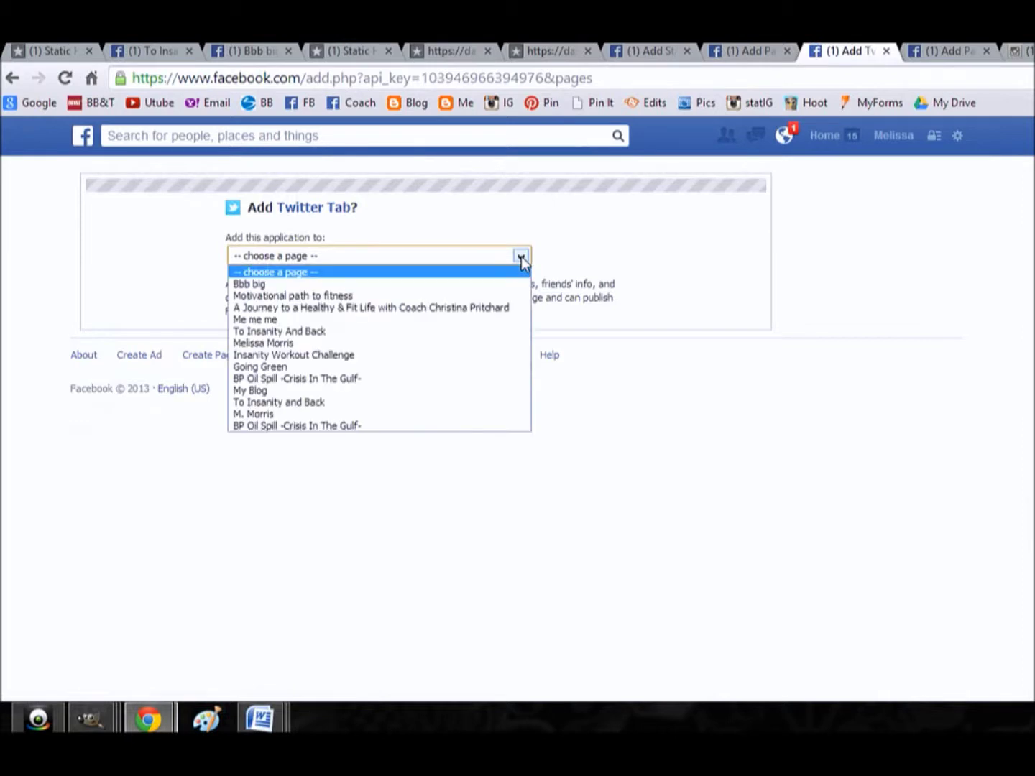
click(403, 286)
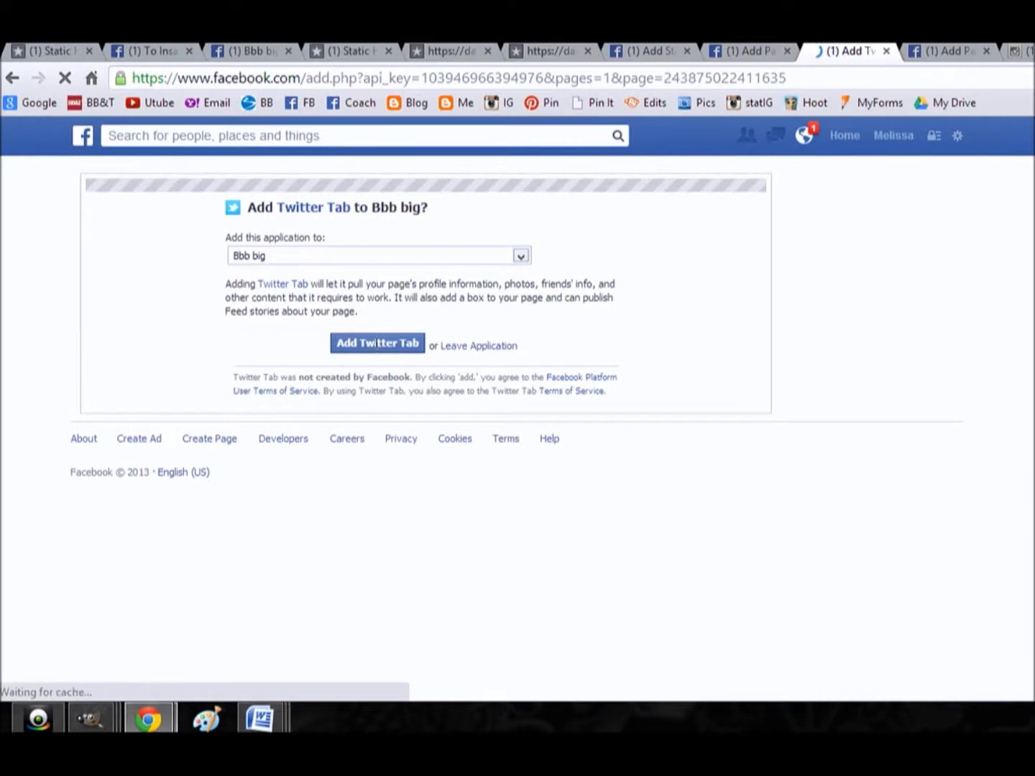
click(374, 343)
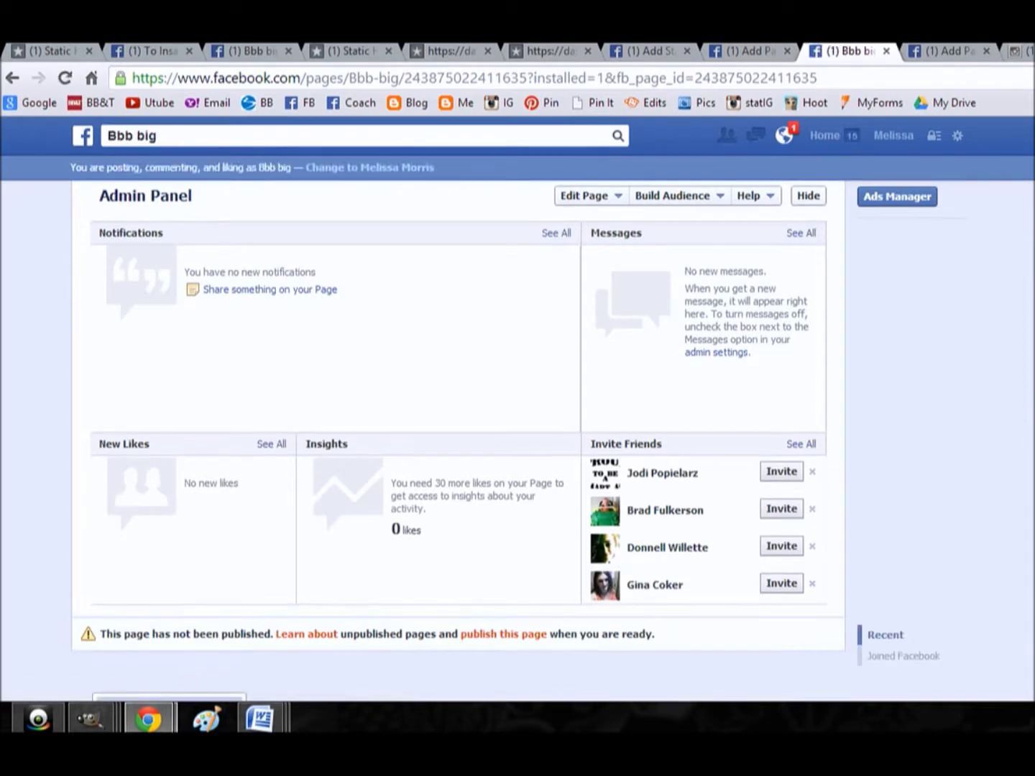
Open Bbb big's new Twitter tab to review its tweets, then close that browser tab.
scroll(460, 431, down, 5)
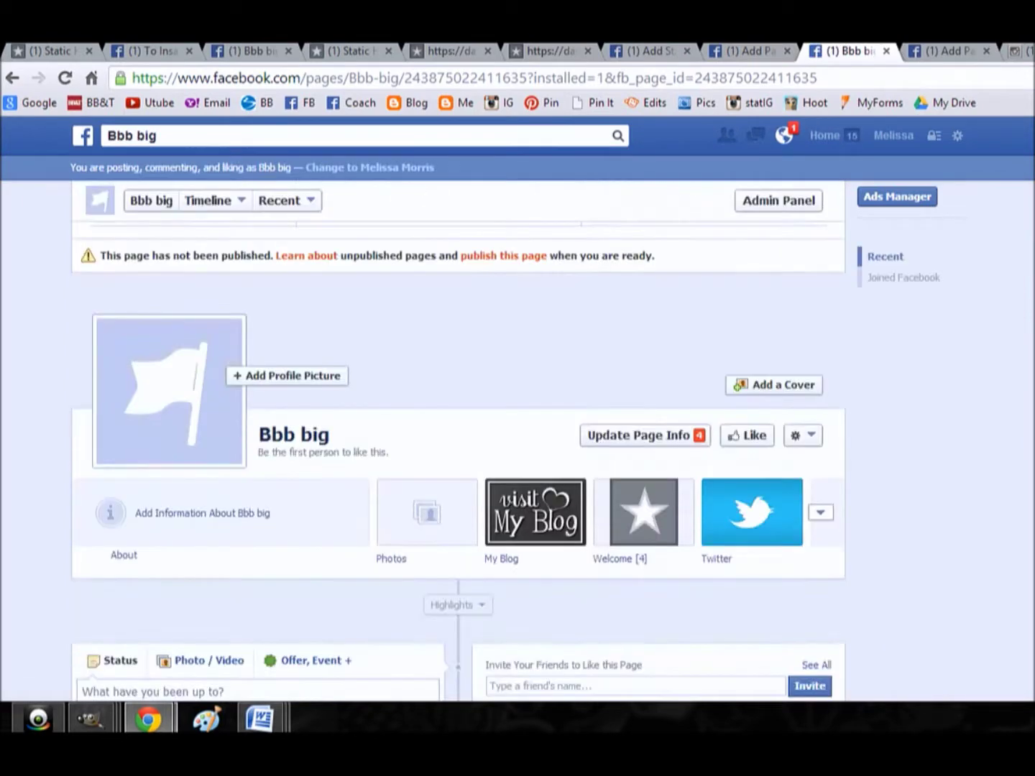
scroll(460, 431, down, 2)
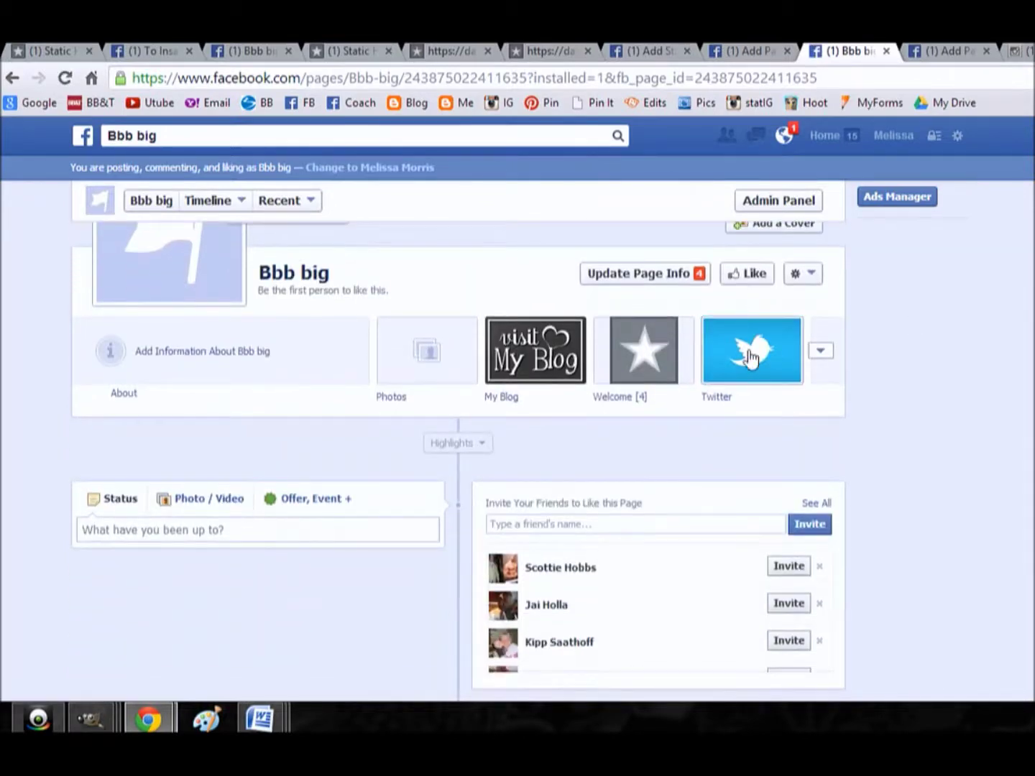
click(749, 358)
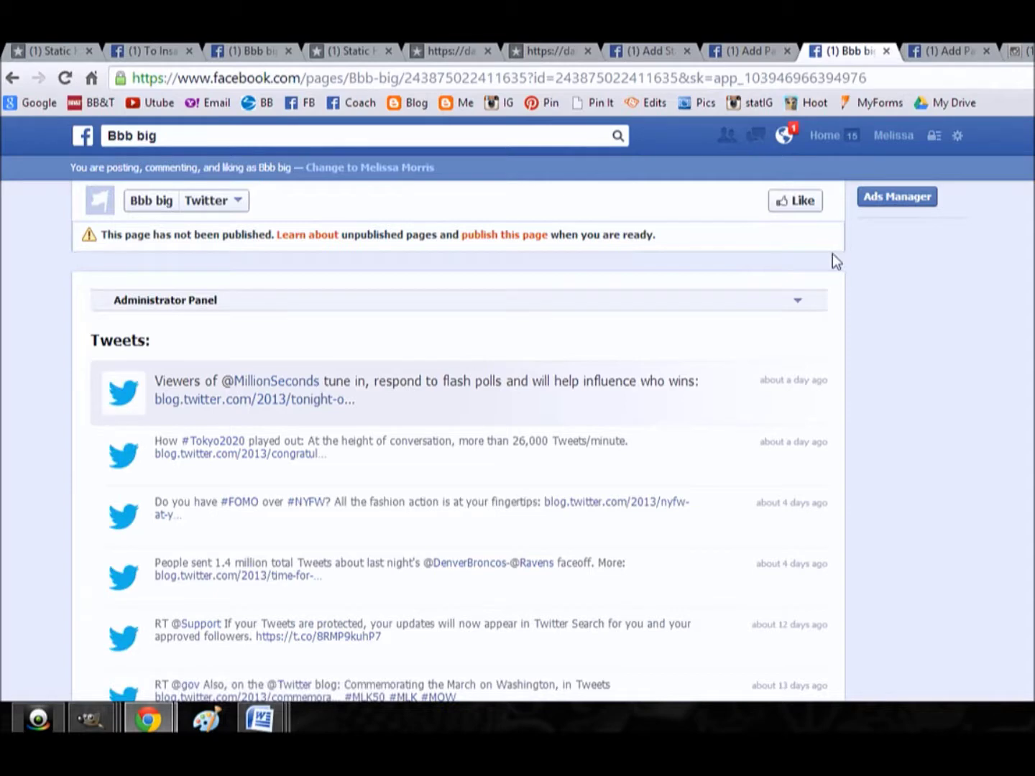
click(887, 52)
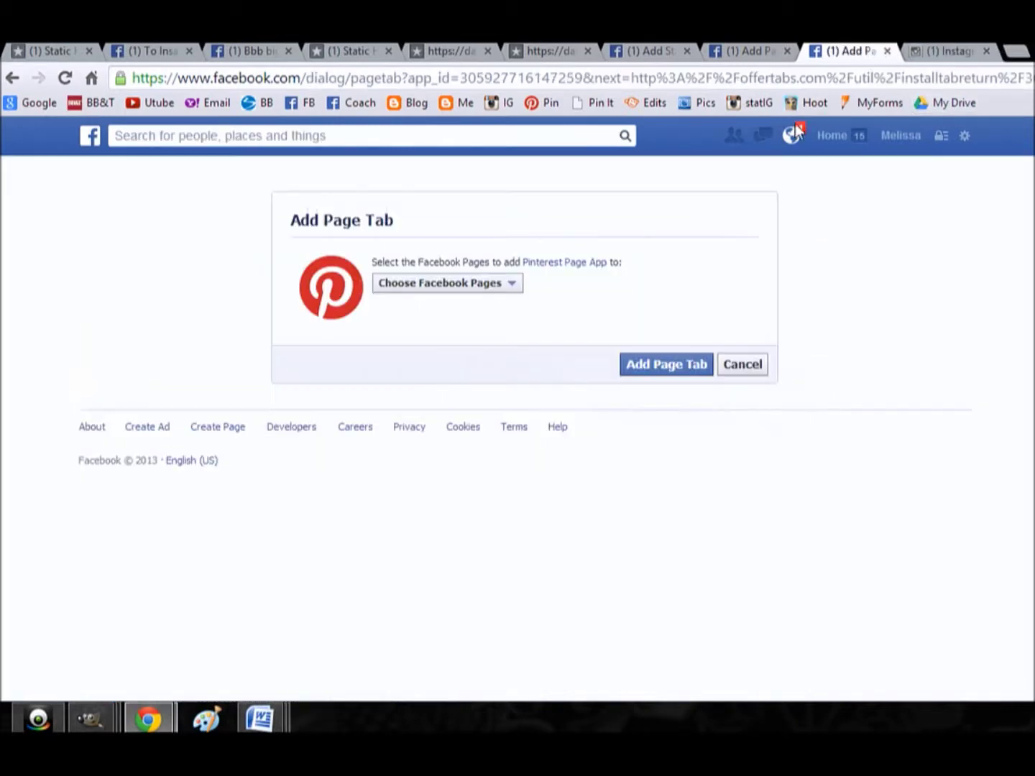
In the Instagram feed app, select Bbb big and add the Instagram feed tab.
click(1022, 52)
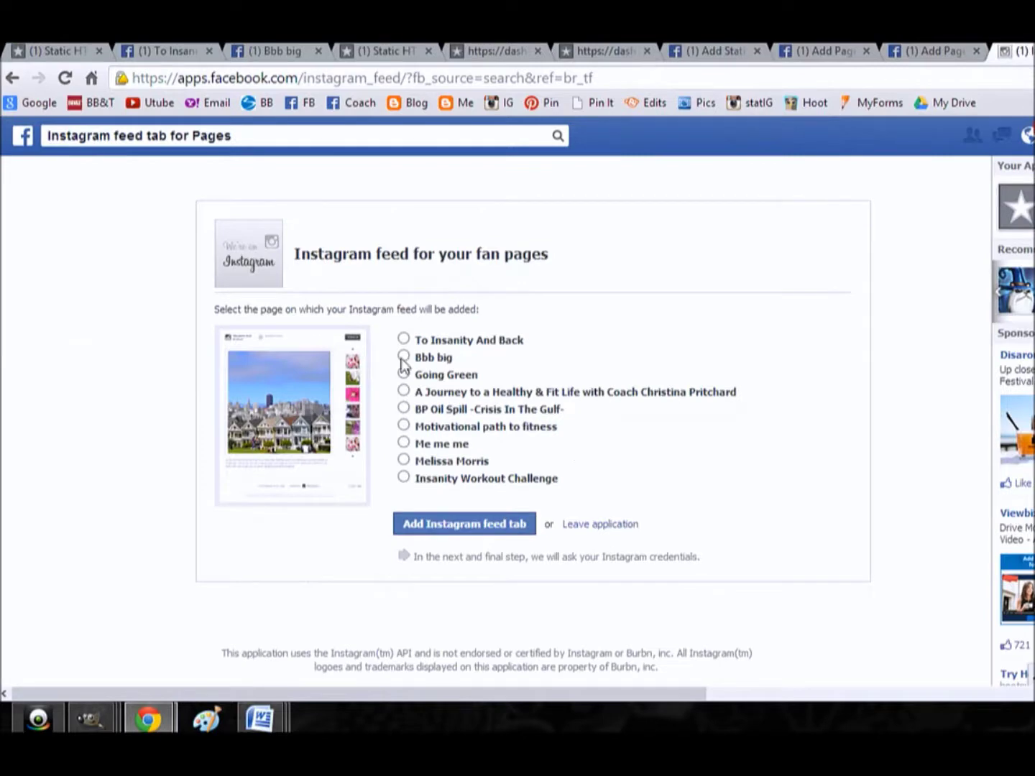
click(403, 357)
click(461, 525)
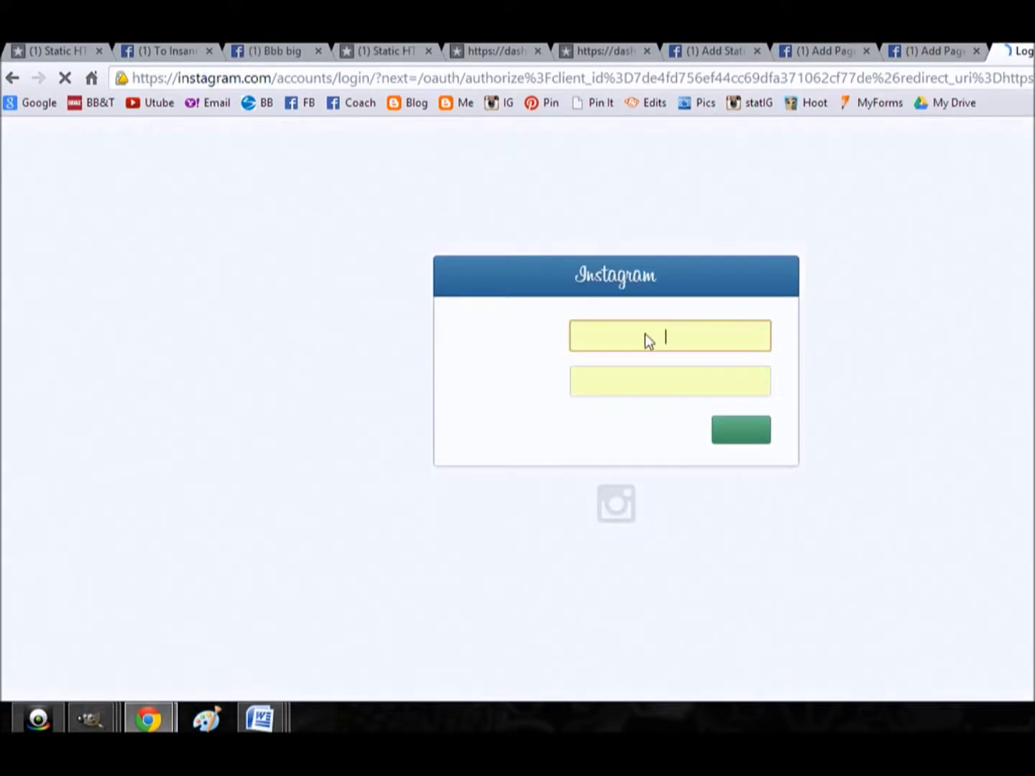
Log in to Instagram and authorize IGFeed to access the account.
click(736, 439)
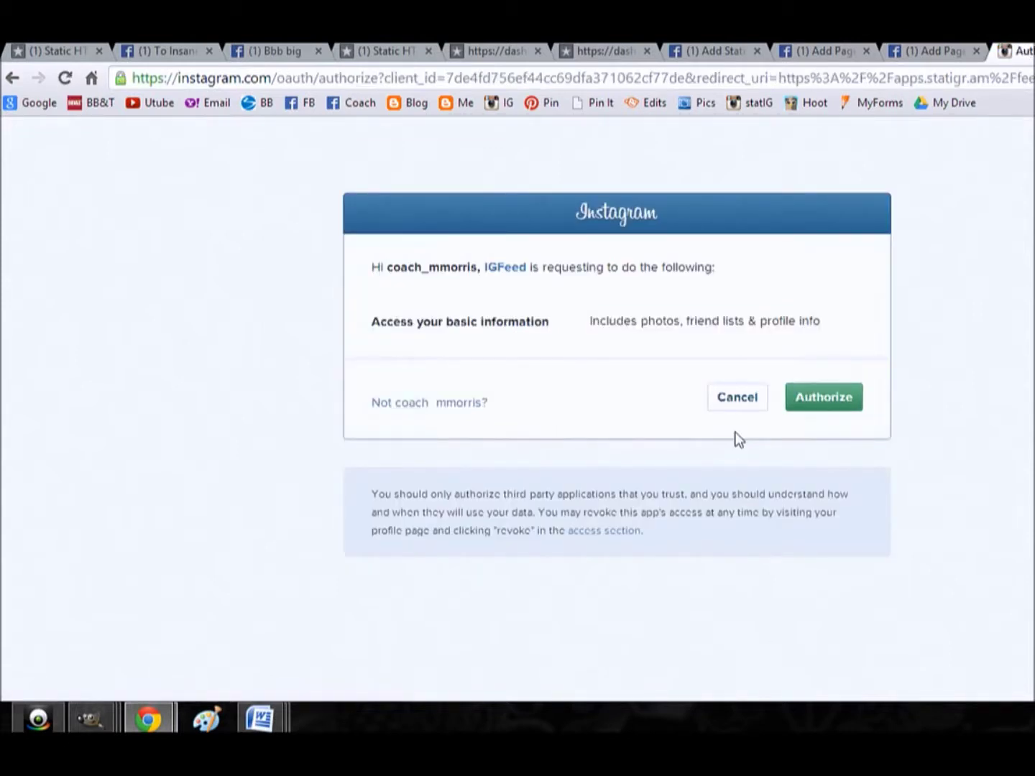
click(810, 405)
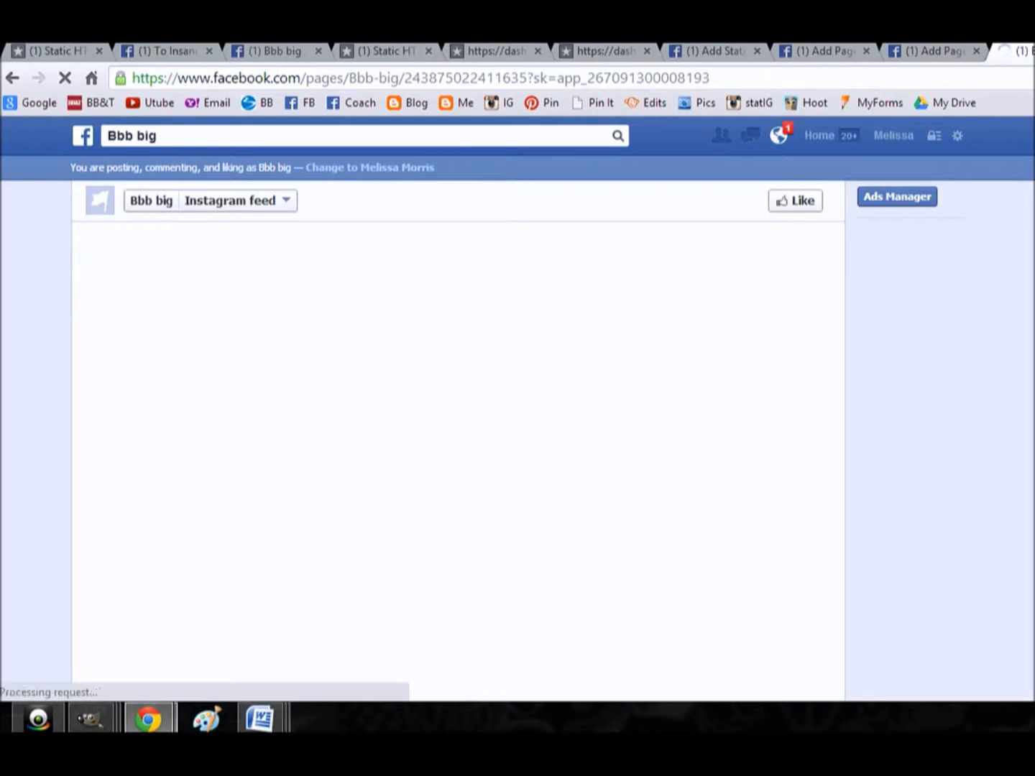
Go back to the Bbb big page and expand the tab row to reveal Instagram feed, My Blog, Welcome and Twitter.
click(148, 208)
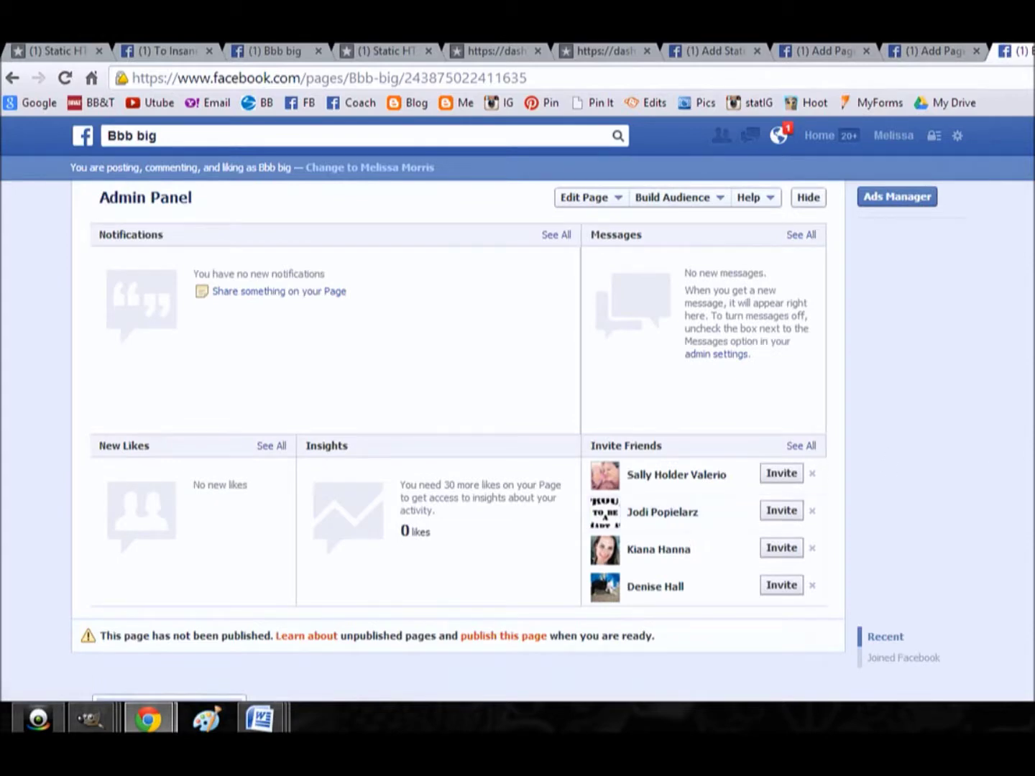
scroll(460, 438, down, 6)
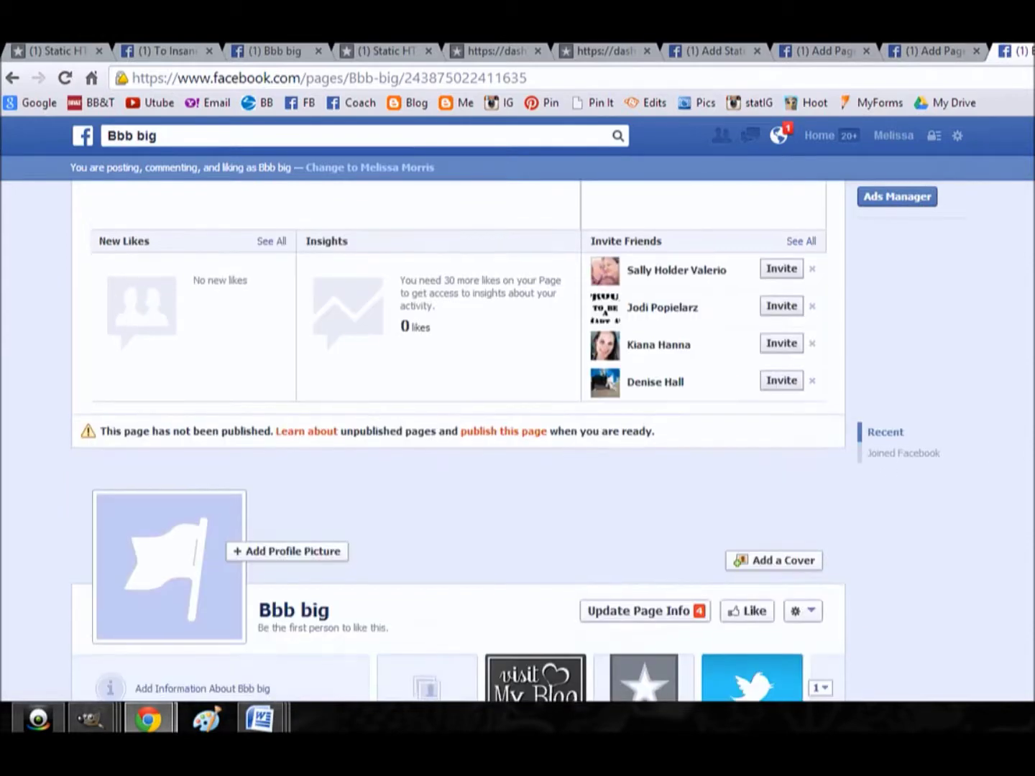
scroll(831, 424, down, 1)
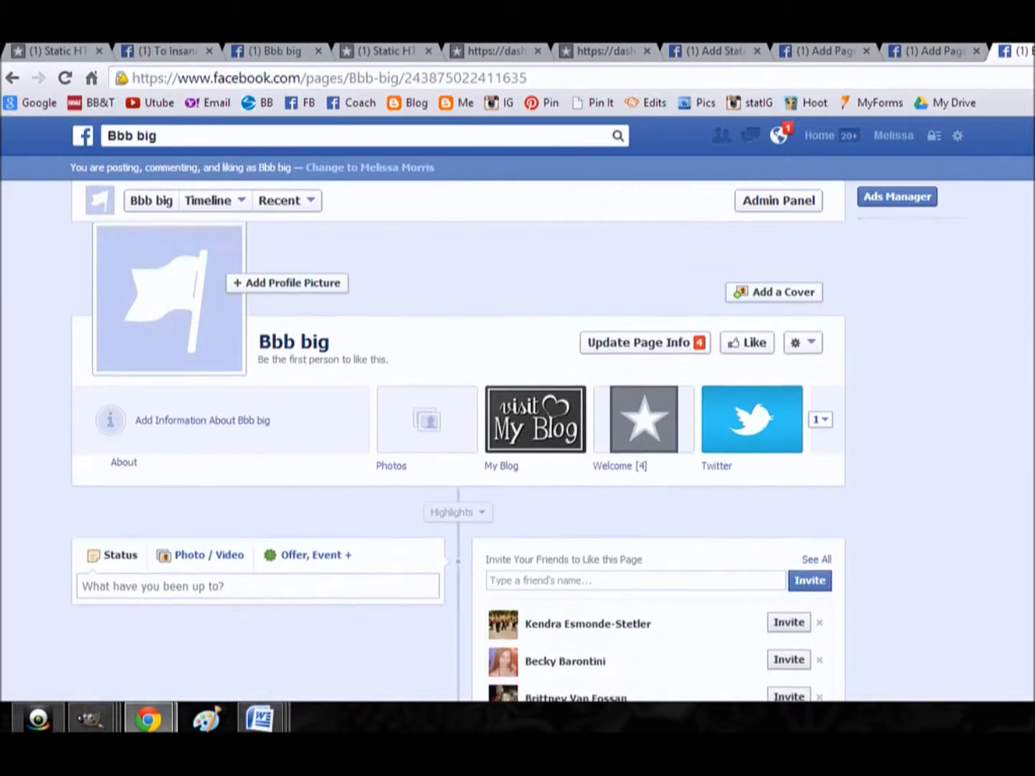
click(820, 419)
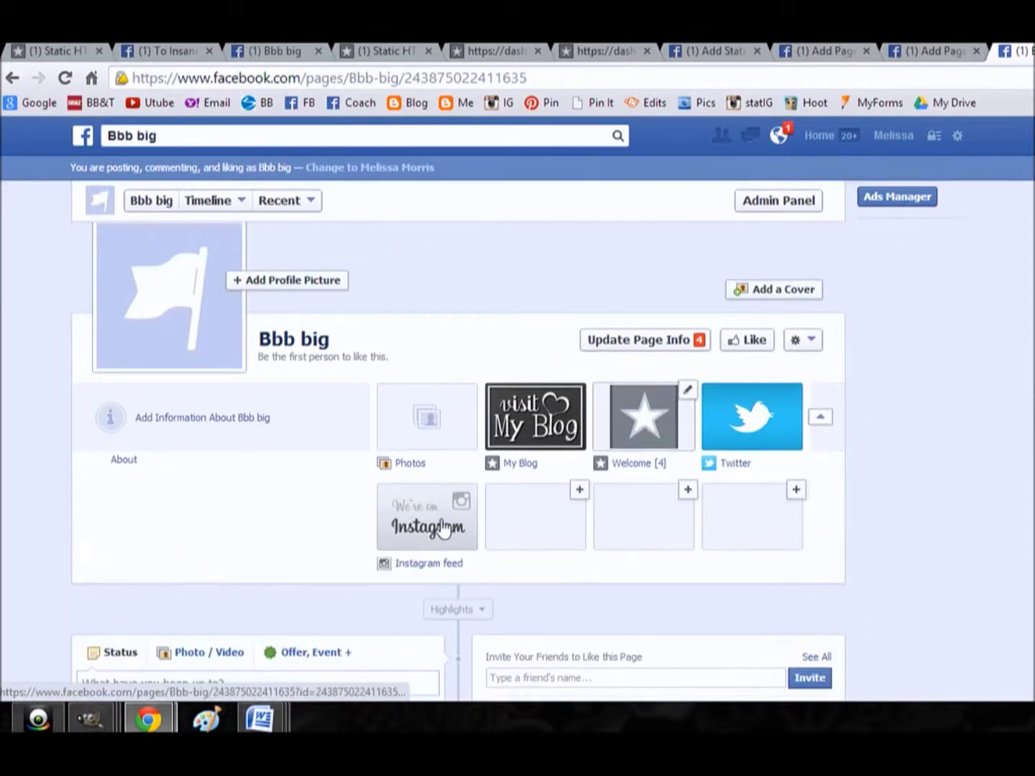